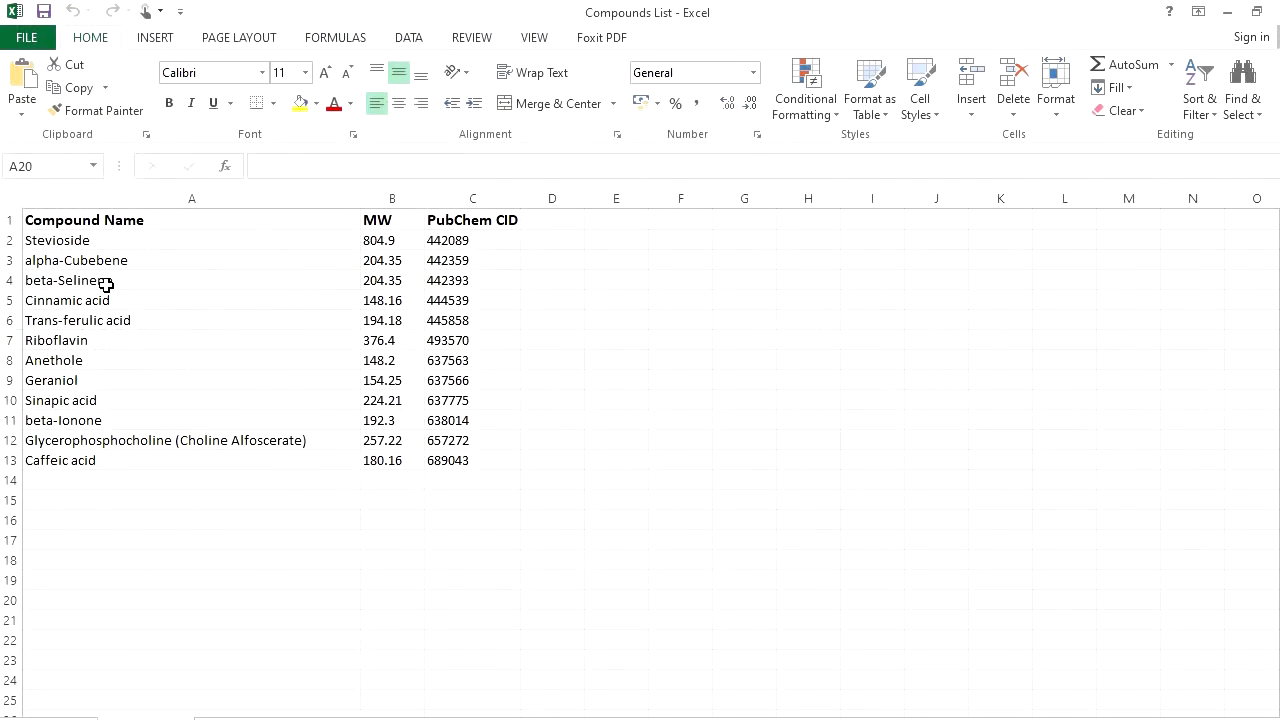
# - Review the compound names from Stevioside to Caffeic acid in the Compounds List workbook
pyautogui.moveTo(86, 240); pyautogui.dragTo(80, 446)
pyautogui.click(108, 473)
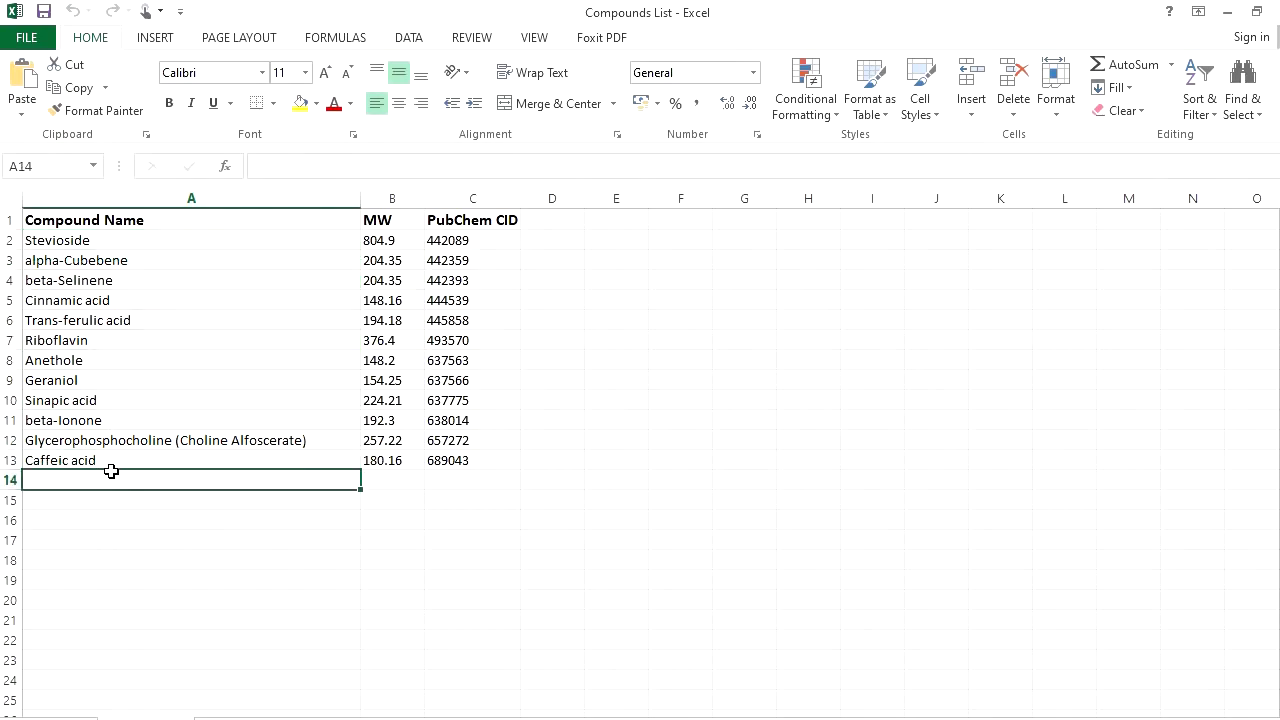
pyautogui.moveTo(90, 243); pyautogui.dragTo(108, 456)
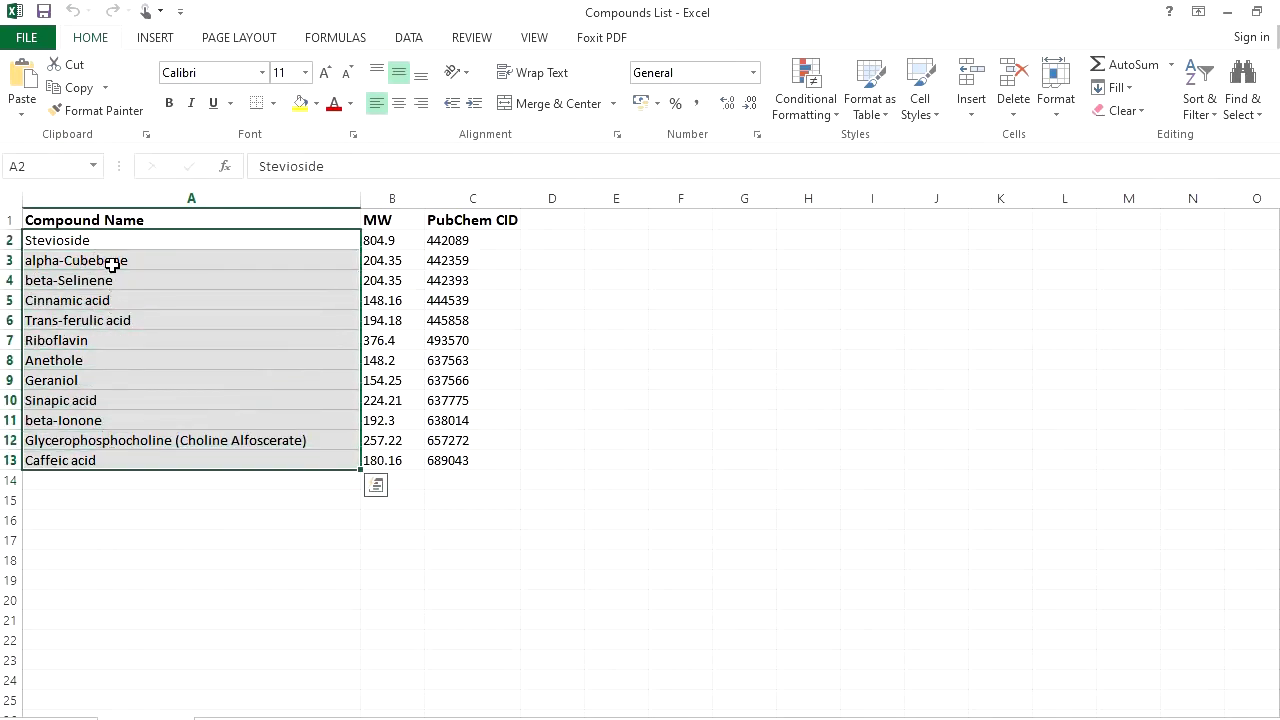
pyautogui.click(108, 240)
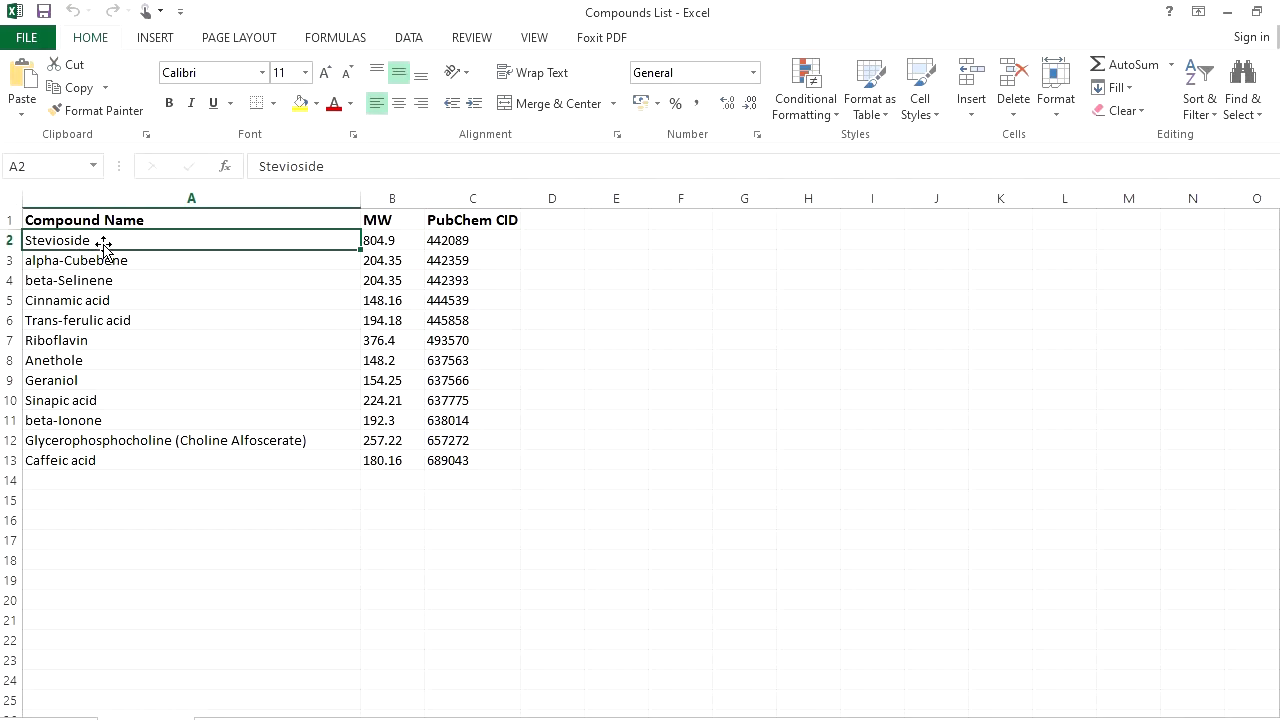
pyautogui.click(111, 260)
pyautogui.click(125, 298)
pyautogui.click(120, 358)
pyautogui.click(118, 402)
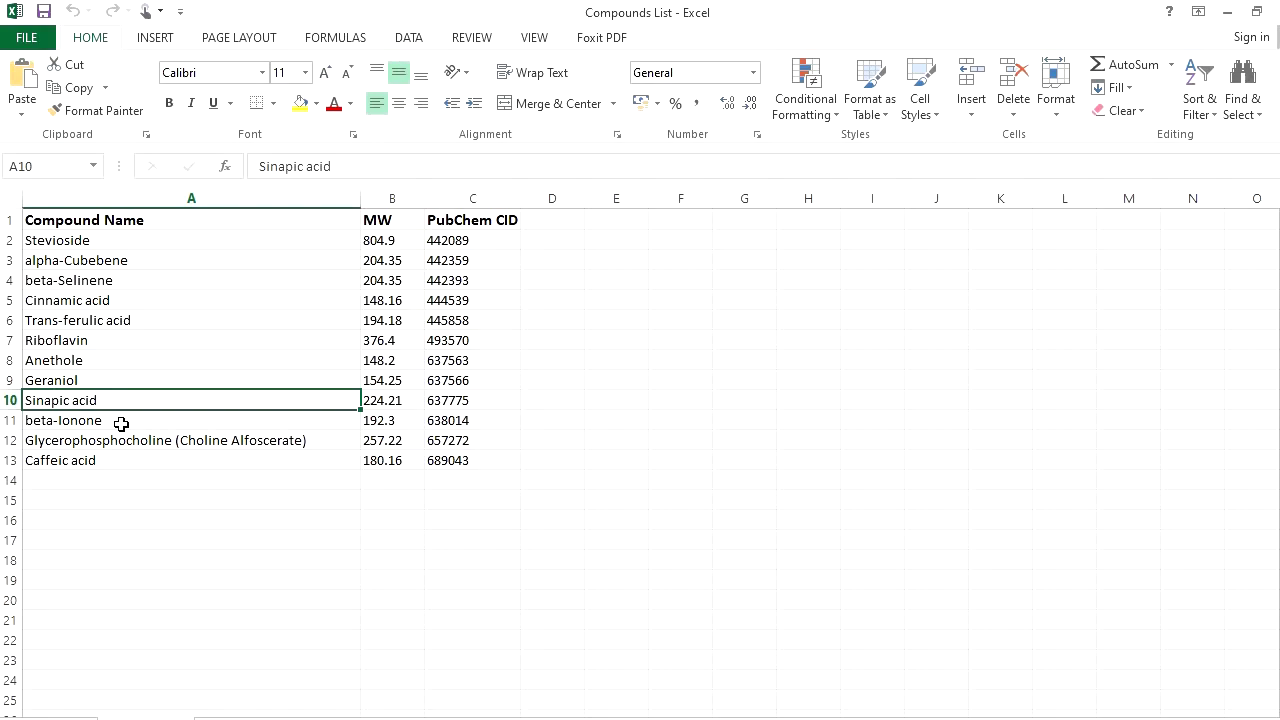
pyautogui.click(118, 366)
# - Copy the name Stevioside from the Compounds List workbook and search for it on the PubChem site in the browser
pyautogui.click(109, 248)
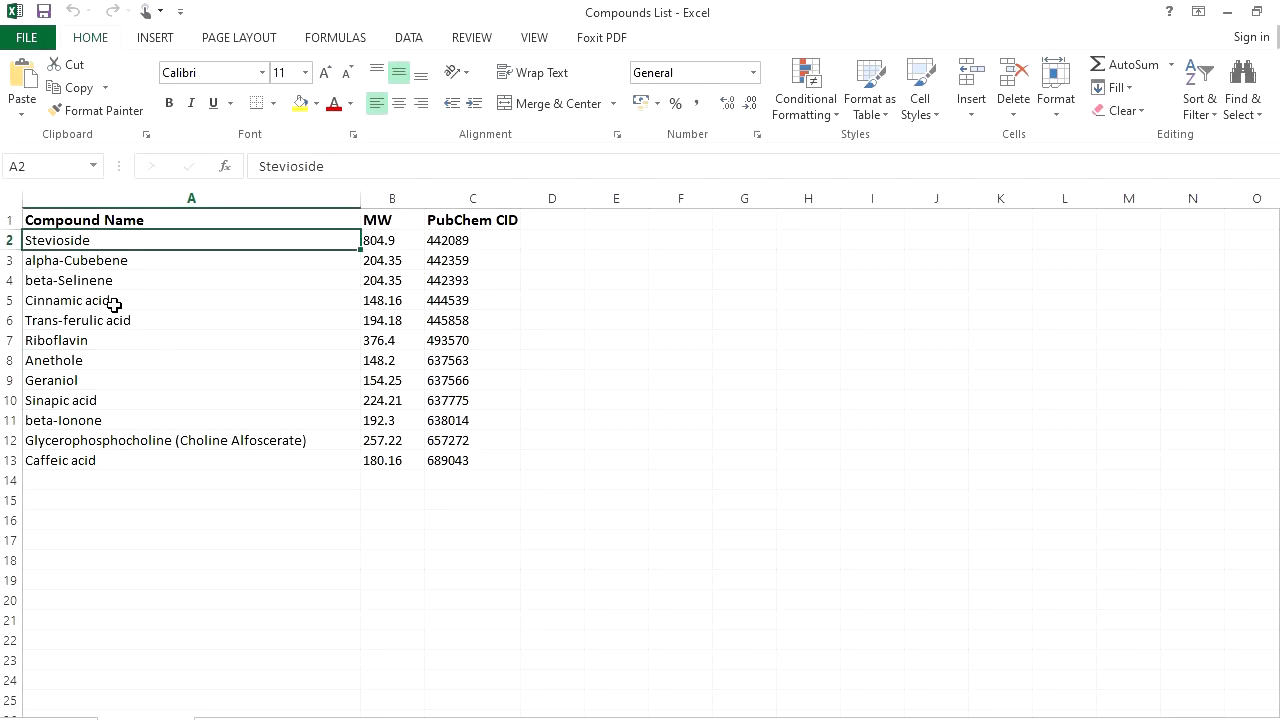
pyautogui.hotkey('alt', 'Tab')
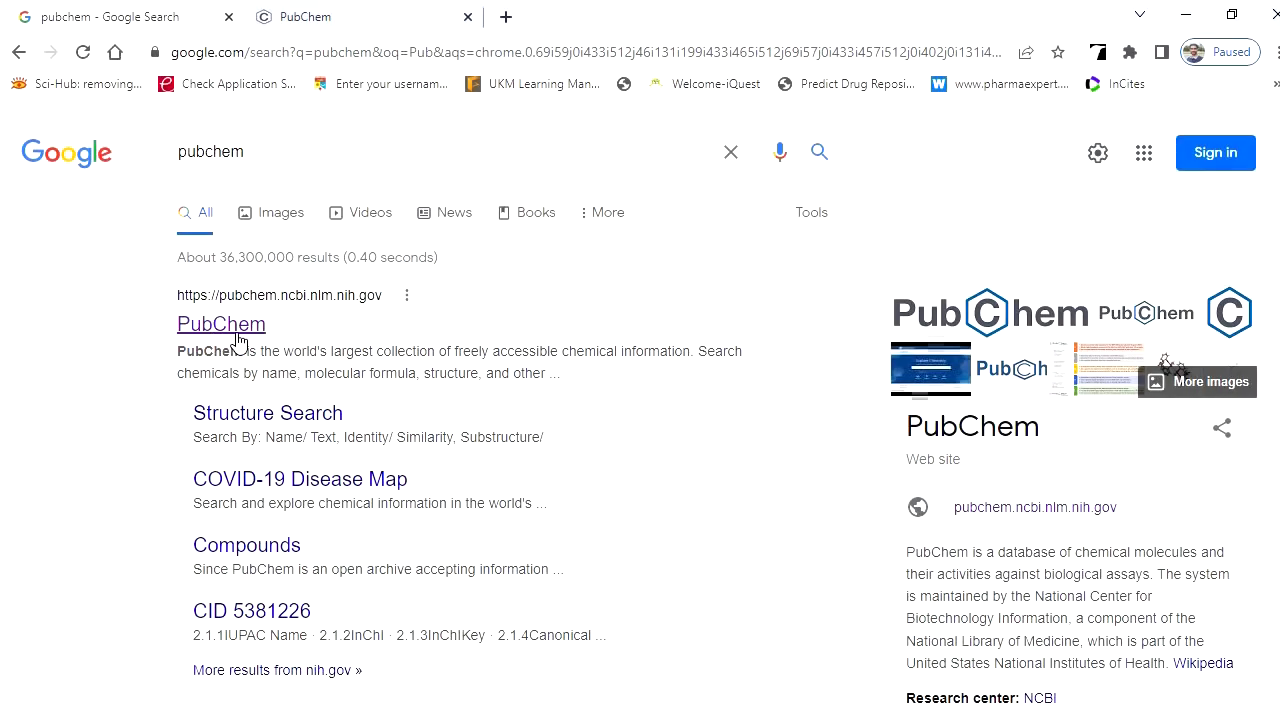
pyautogui.click(338, 26)
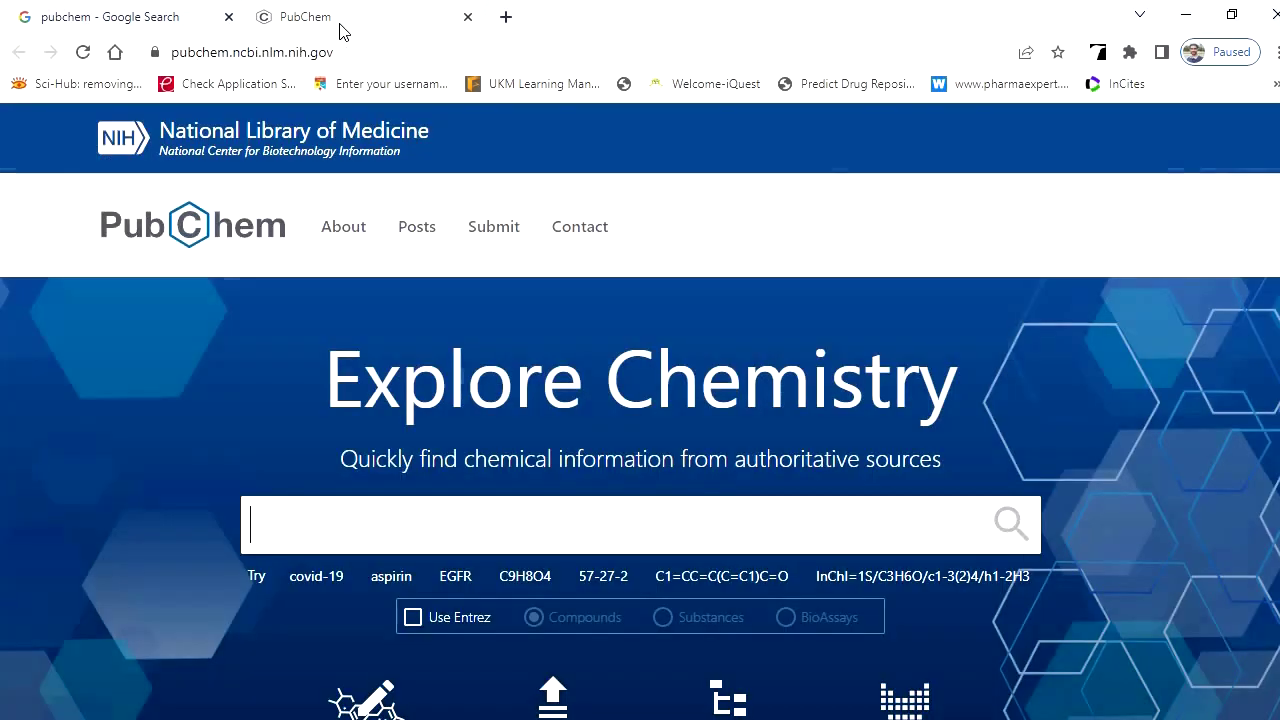
pyautogui.hotkey('alt', 'Tab')
pyautogui.hotkey('ctrl', 'c')
pyautogui.hotkey('alt', 'Tab')
pyautogui.click(302, 532)
pyautogui.hotkey('ctrl', 'v')
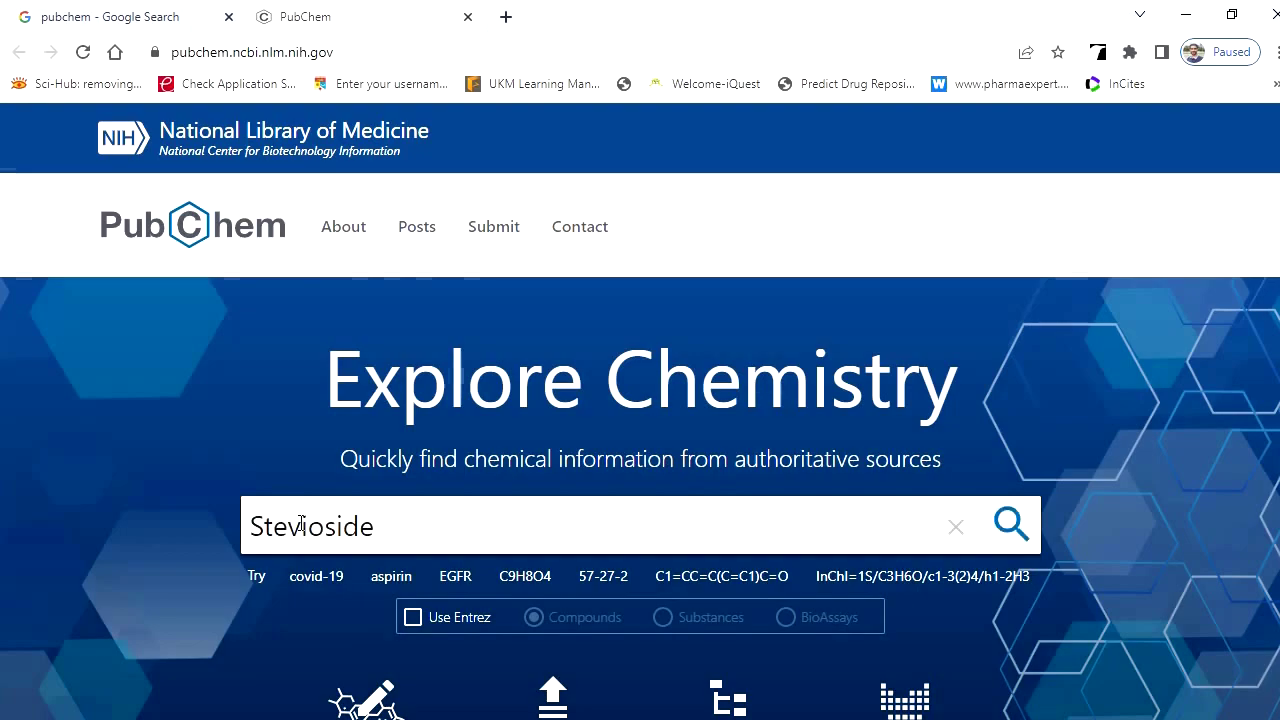
pyautogui.press('Return')
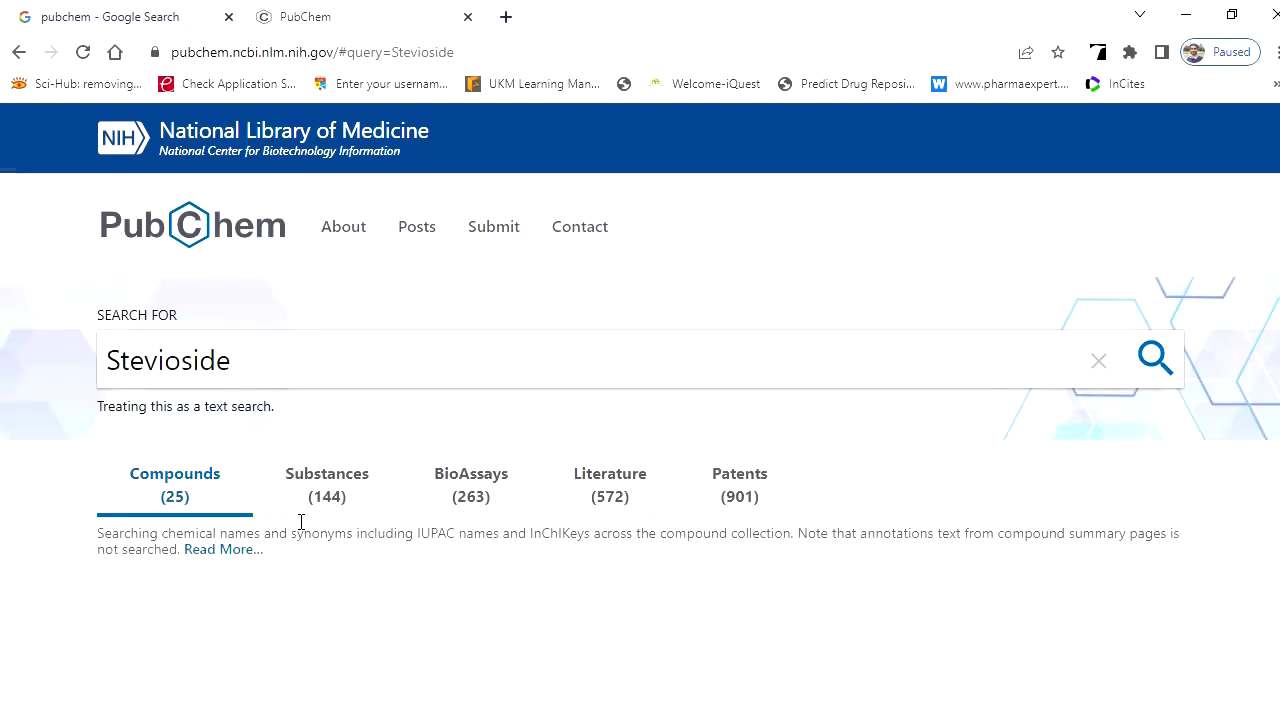
# - Open the best-match Stevioside compound page from the search results in a new browser tab
pyautogui.scroll(-2, 391, 460)
pyautogui.scroll(-2, 286, 422)
pyautogui.scroll(3, 270, 425)
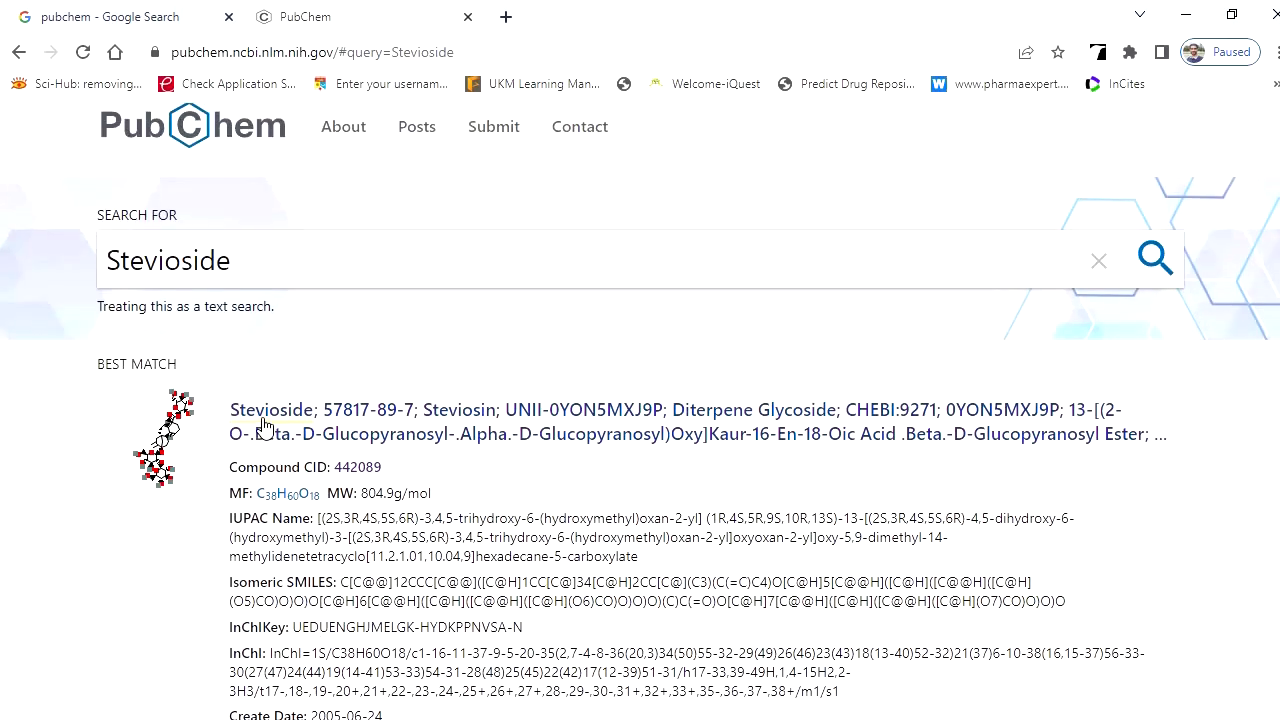
pyautogui.middleClick(265, 425)
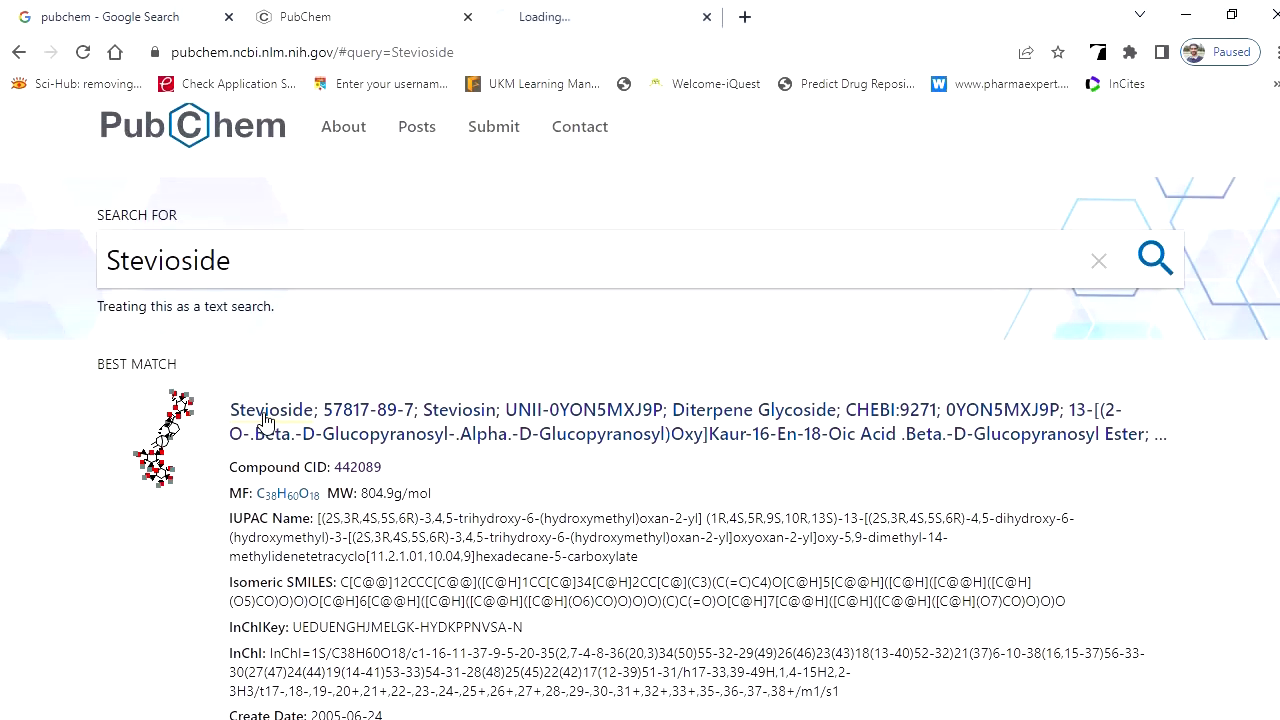
pyautogui.click(580, 20)
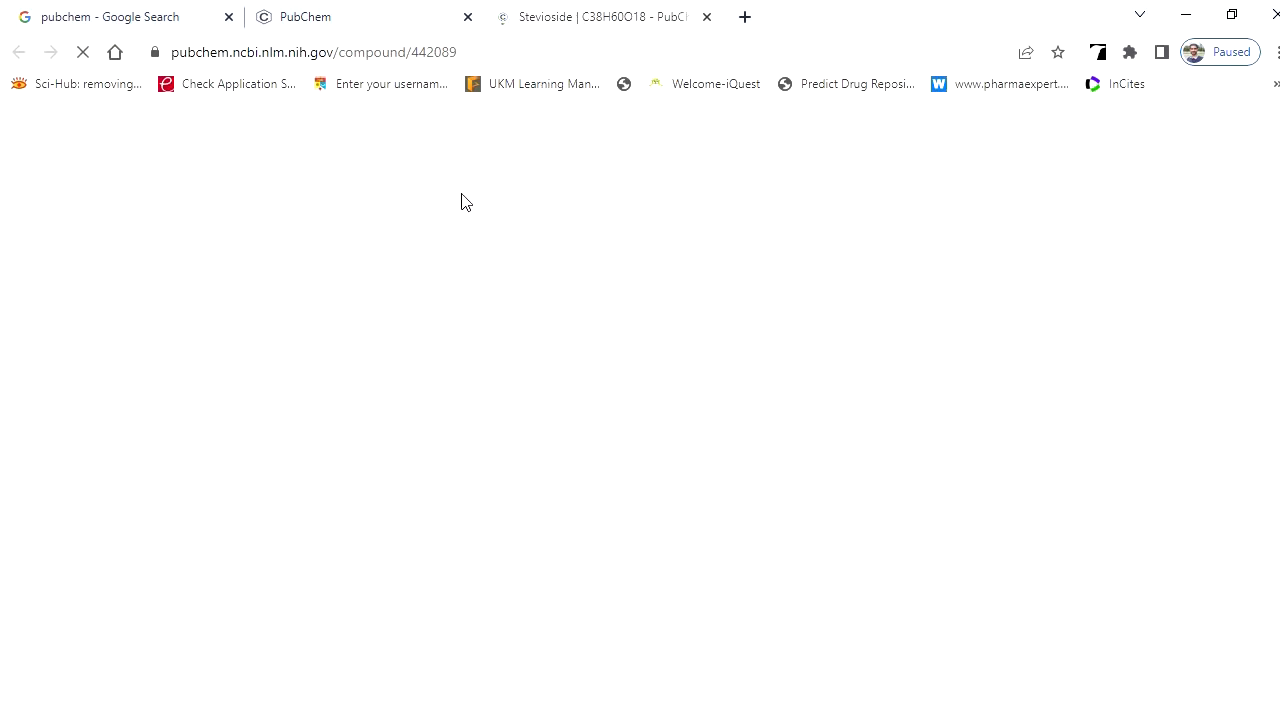
# - Check the MW and PubChem CID columns in the Excel list, and compare Stevioside's CID with its PubChem page in the browser
pyautogui.hotkey('alt', 'Tab')
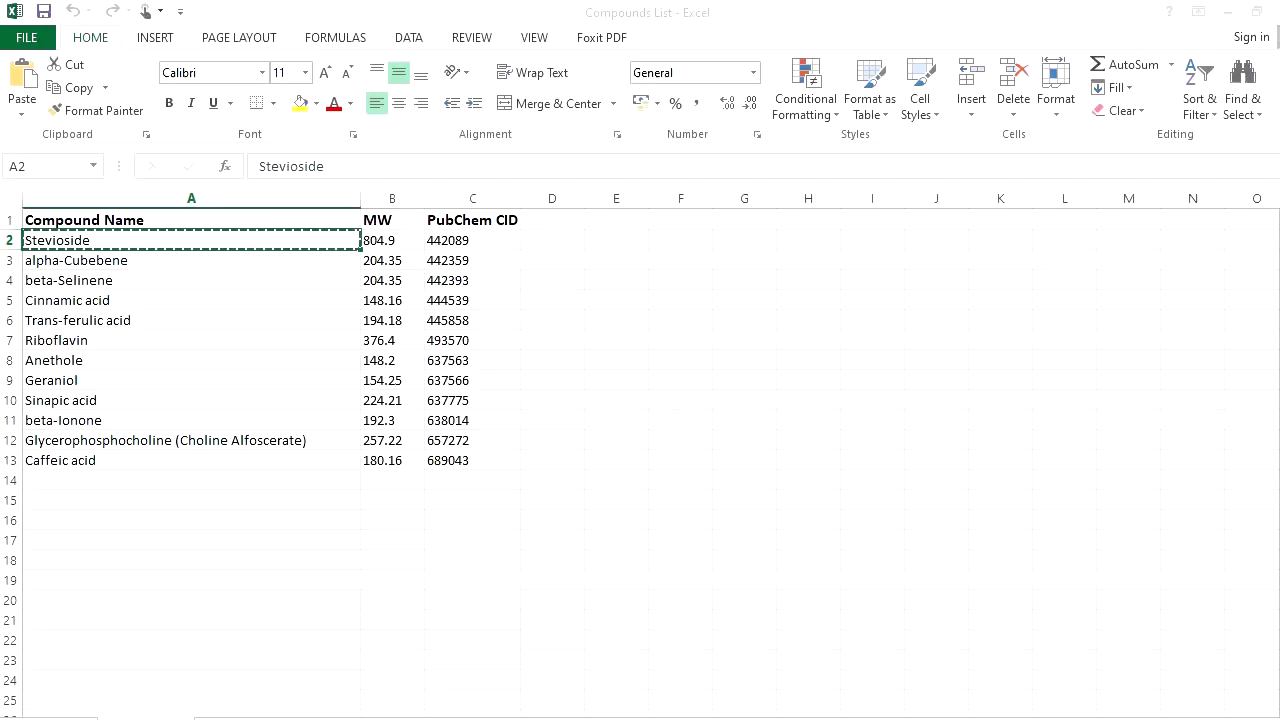
pyautogui.click(395, 218)
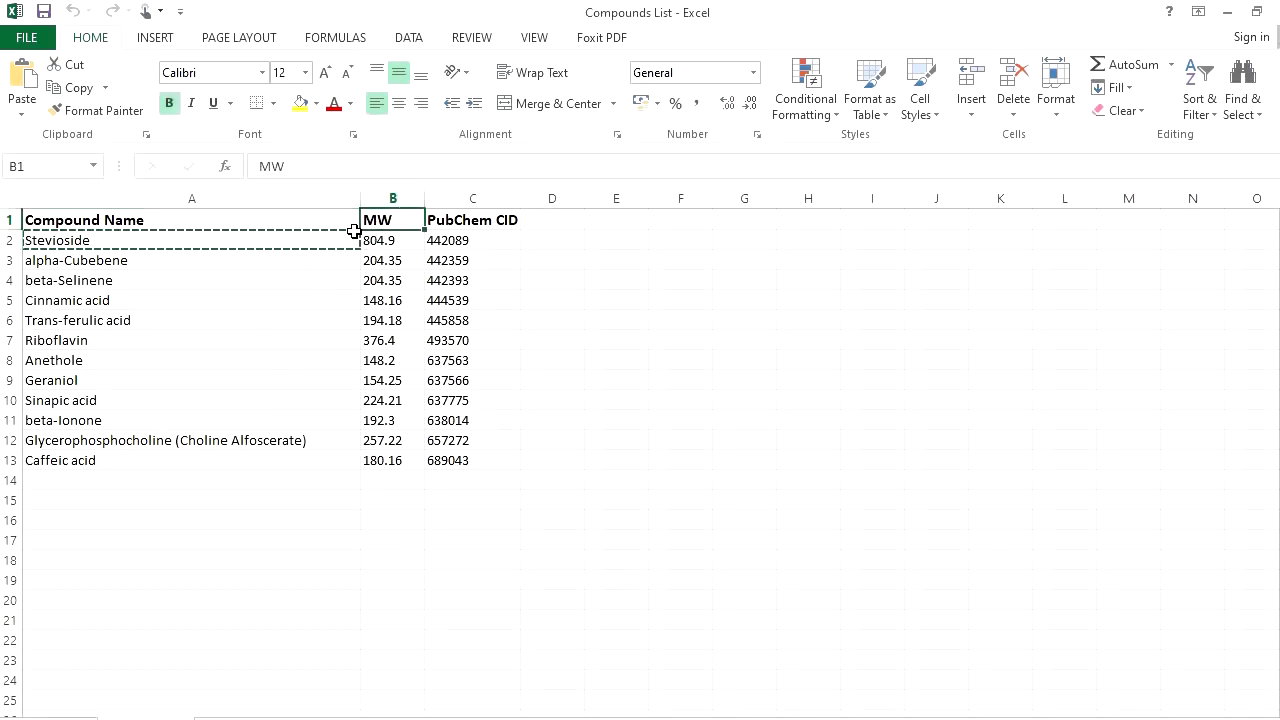
pyautogui.click(488, 220)
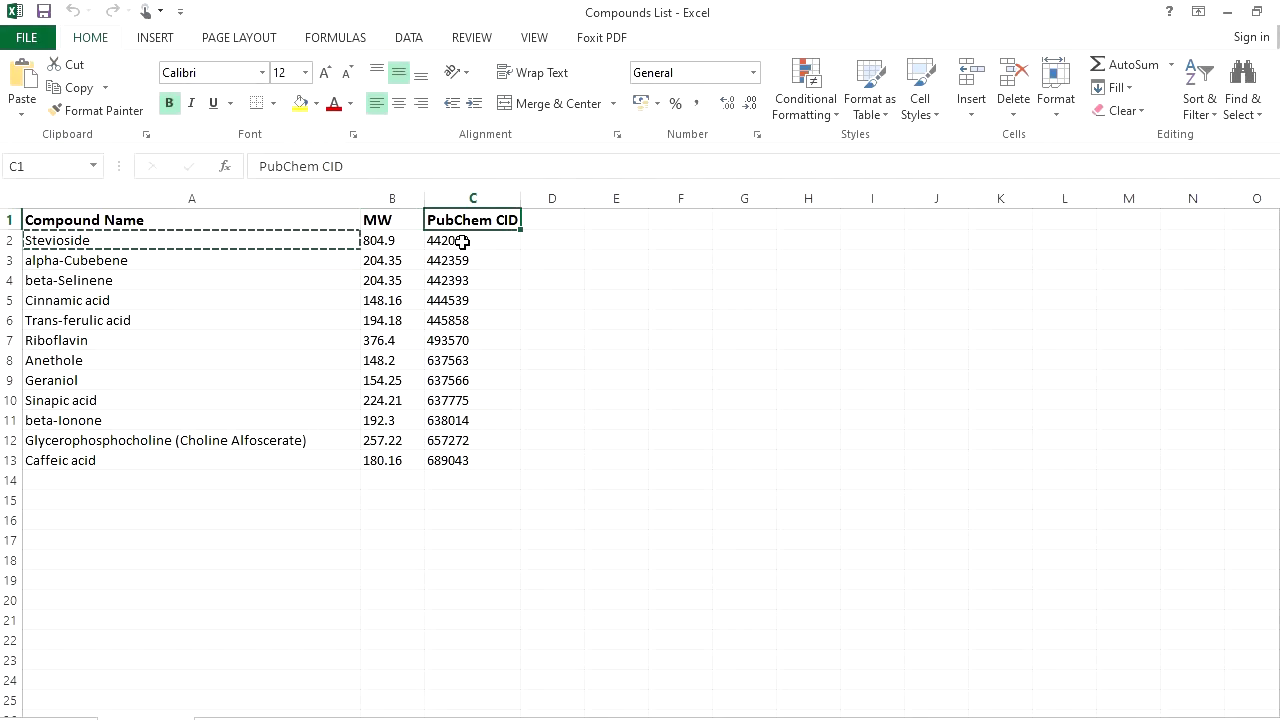
pyautogui.click(463, 242)
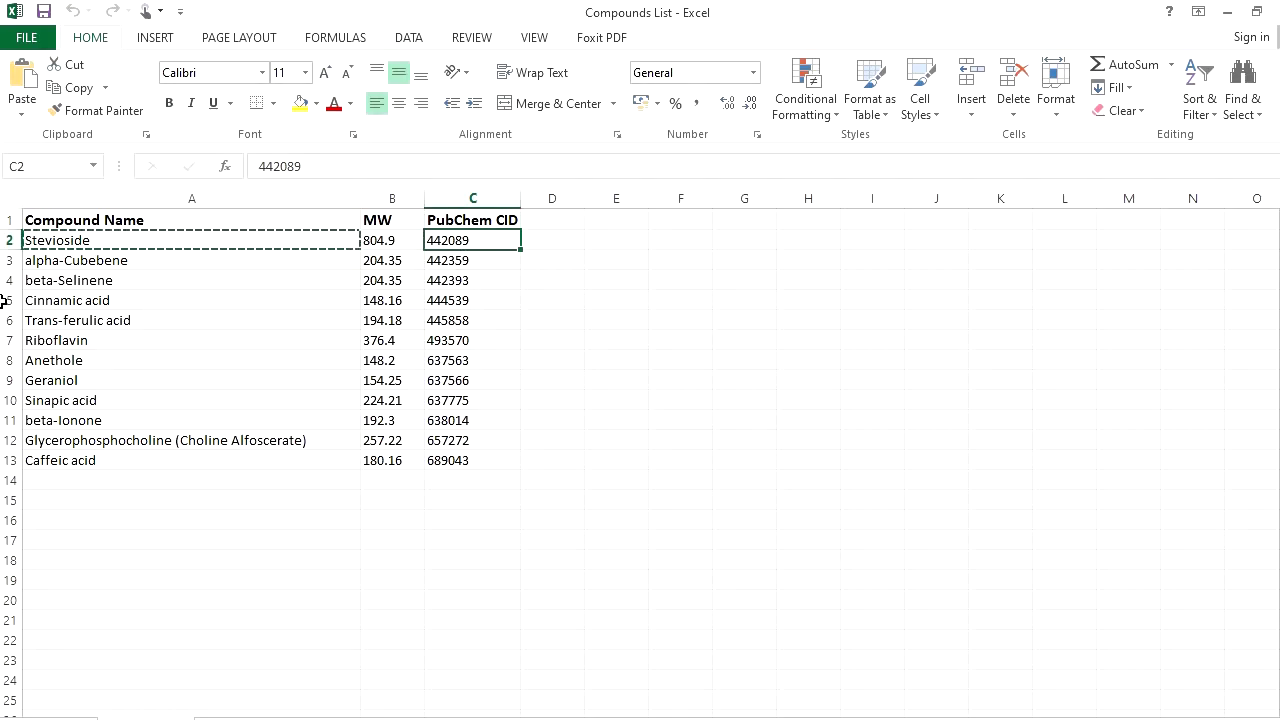
pyautogui.hotkey('alt', 'Tab')
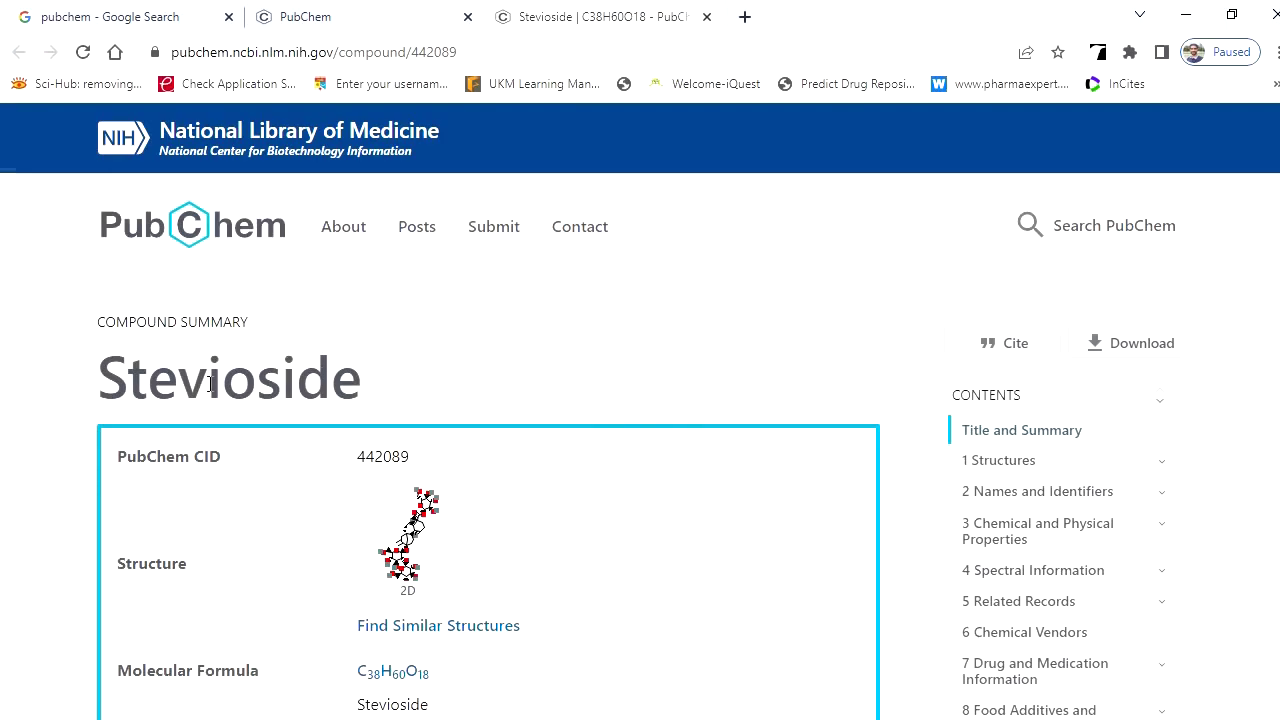
pyautogui.doubleClick(210, 383)
pyautogui.scroll(-1, 499, 371)
pyautogui.click(163, 353)
pyautogui.moveTo(114, 358); pyautogui.dragTo(422, 365)
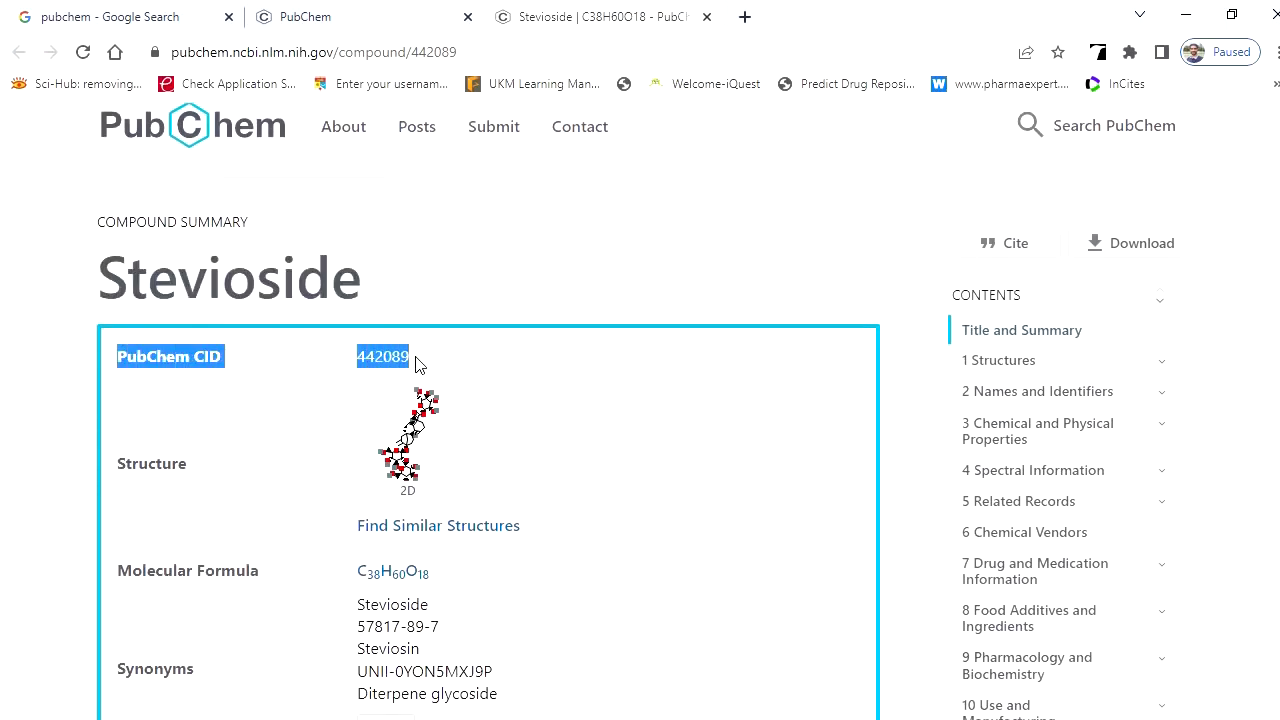
pyautogui.click(436, 366)
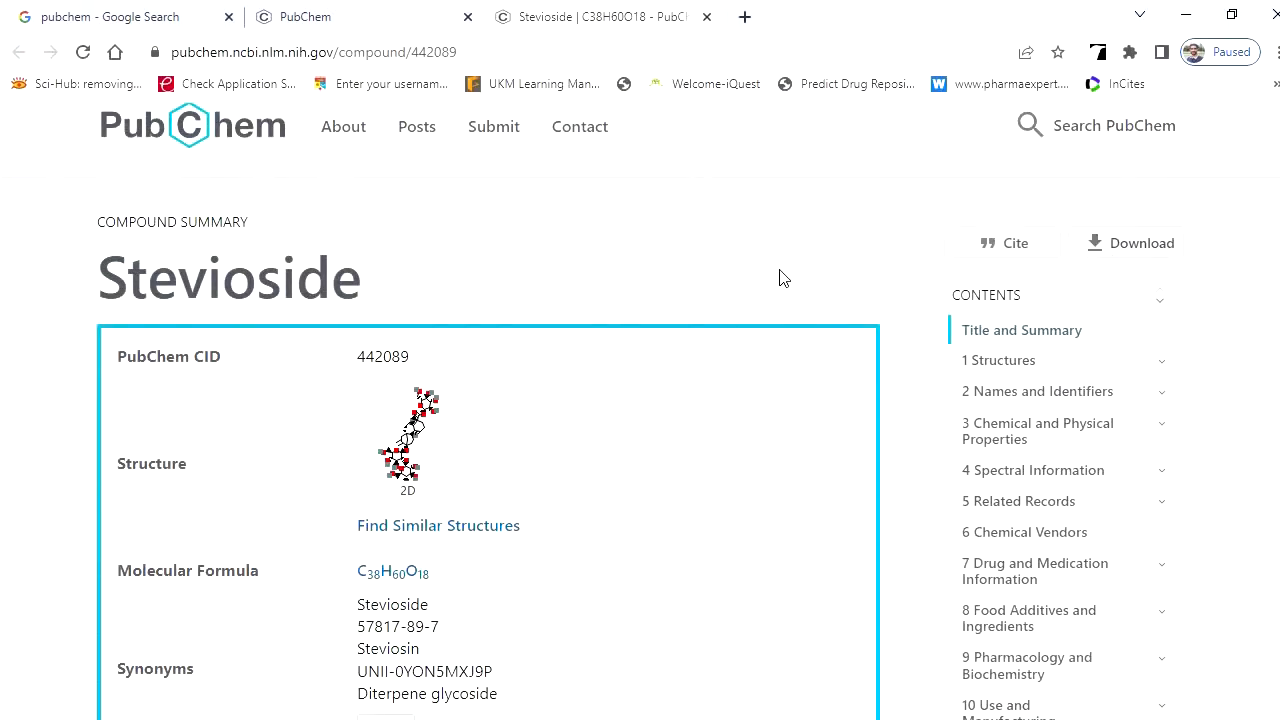
# - Download Stevioside's 2D structure in SDF format from its compound page and close the download options
pyautogui.scroll(-5, 786, 271)
pyautogui.scroll(5, 817, 323)
pyautogui.click(1108, 262)
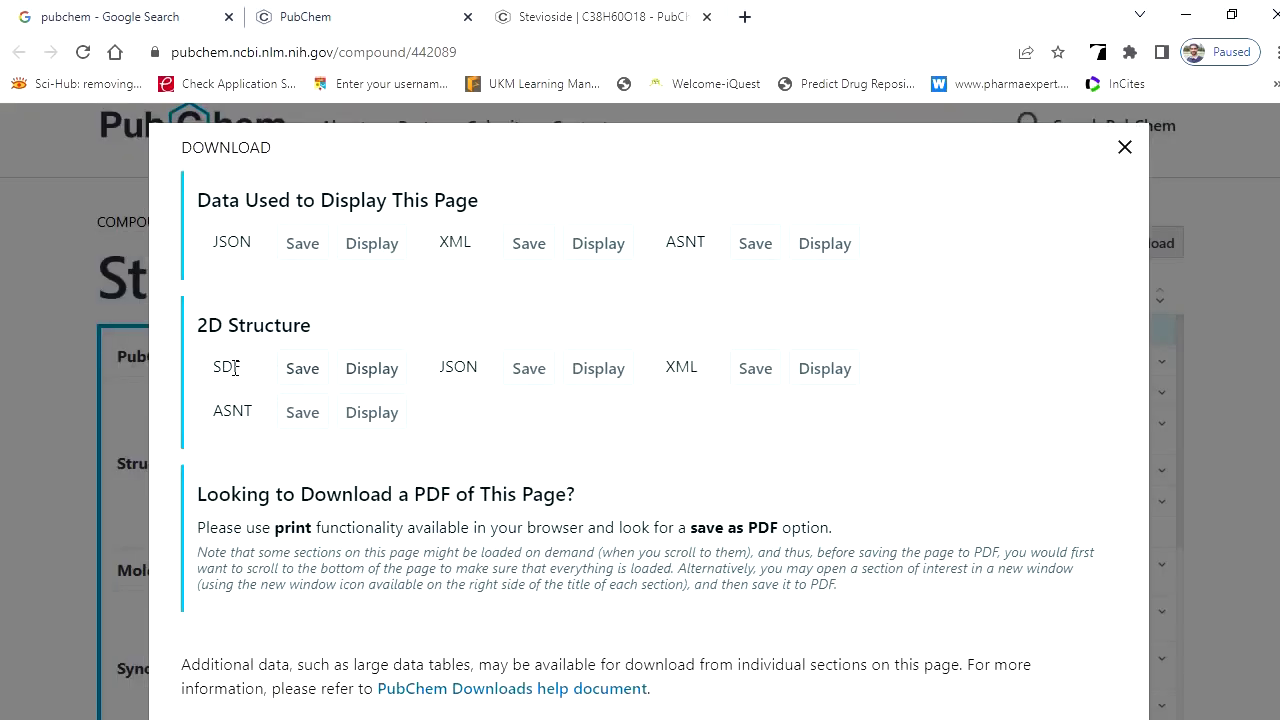
pyautogui.moveTo(215, 371); pyautogui.dragTo(243, 369)
pyautogui.click(264, 332)
pyautogui.click(300, 370)
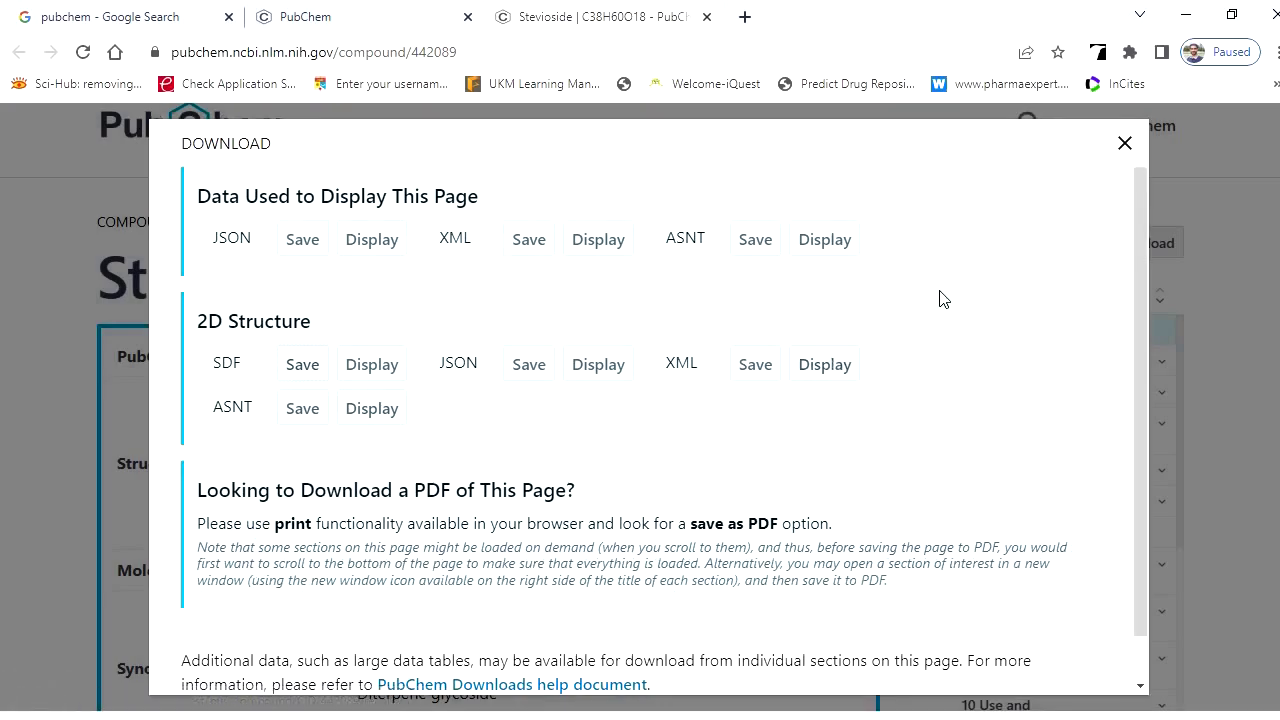
pyautogui.click(1125, 145)
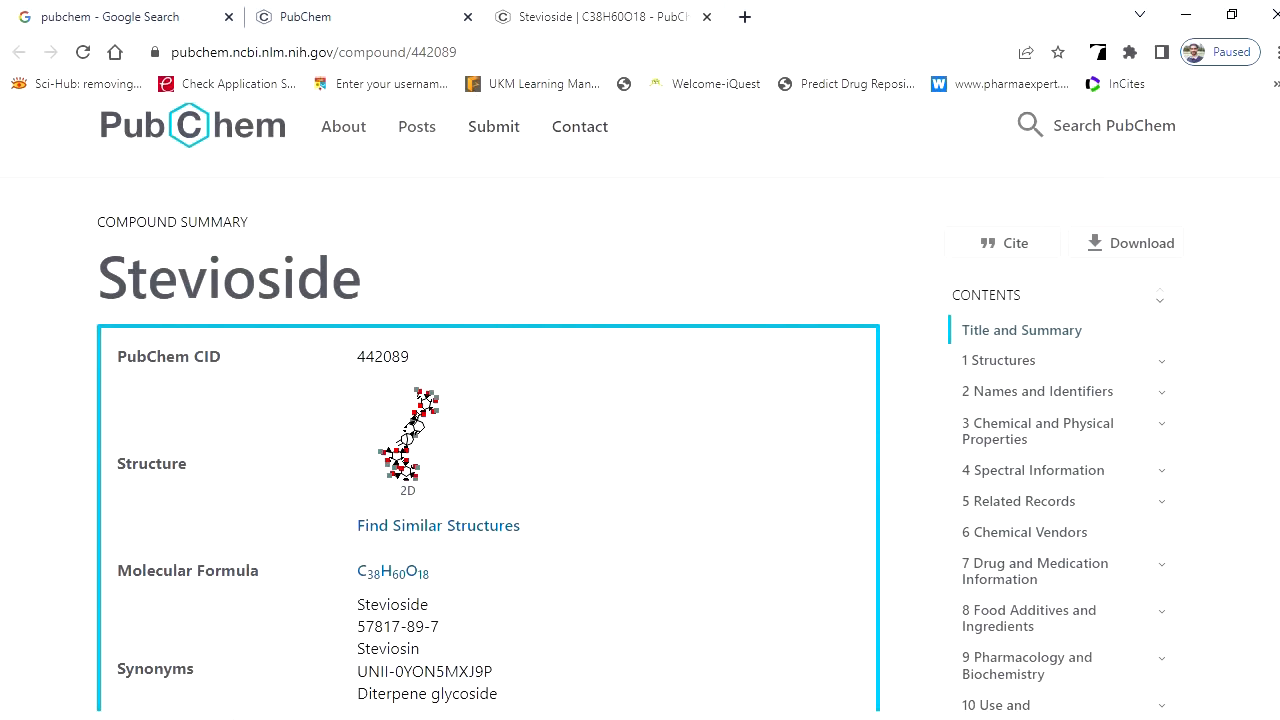
# - Copy the name alpha-Cubebene from the Excel compound list and search PubChem for it in the browser, replacing the Stevioside query
pyautogui.hotkey('alt', 'Tab')
pyautogui.click(90, 263)
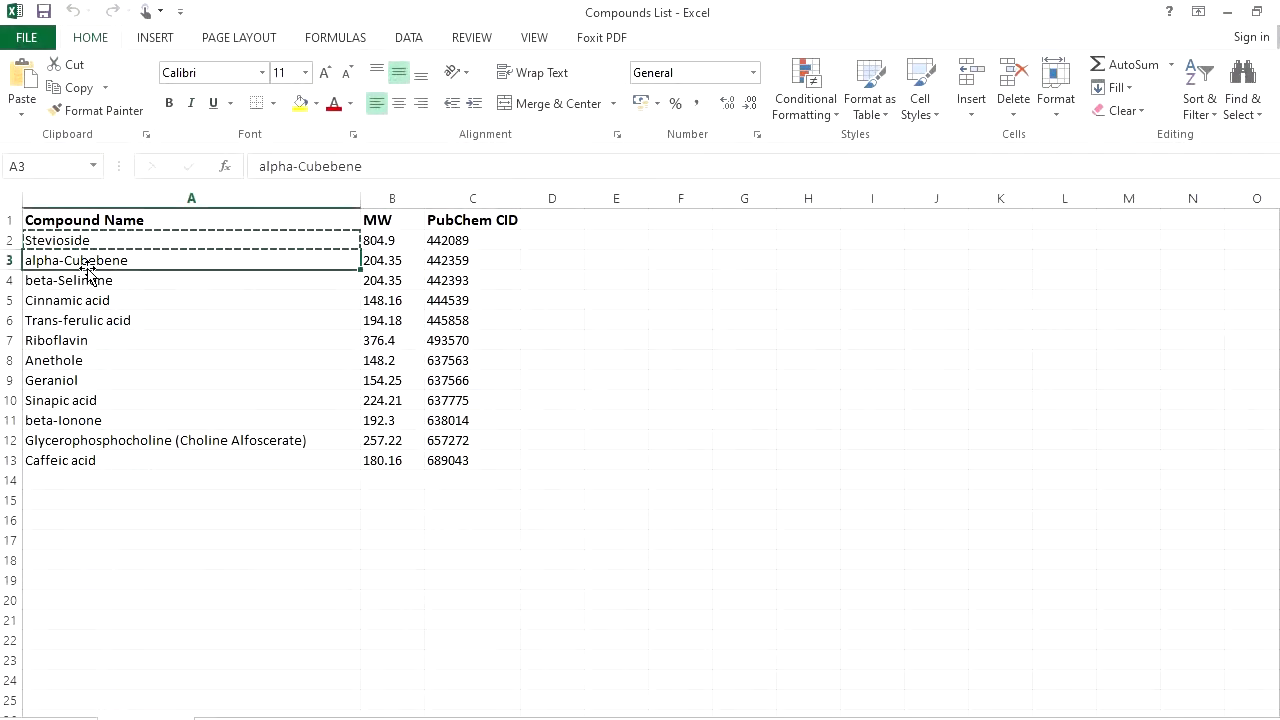
pyautogui.hotkey('ctrl', 'c')
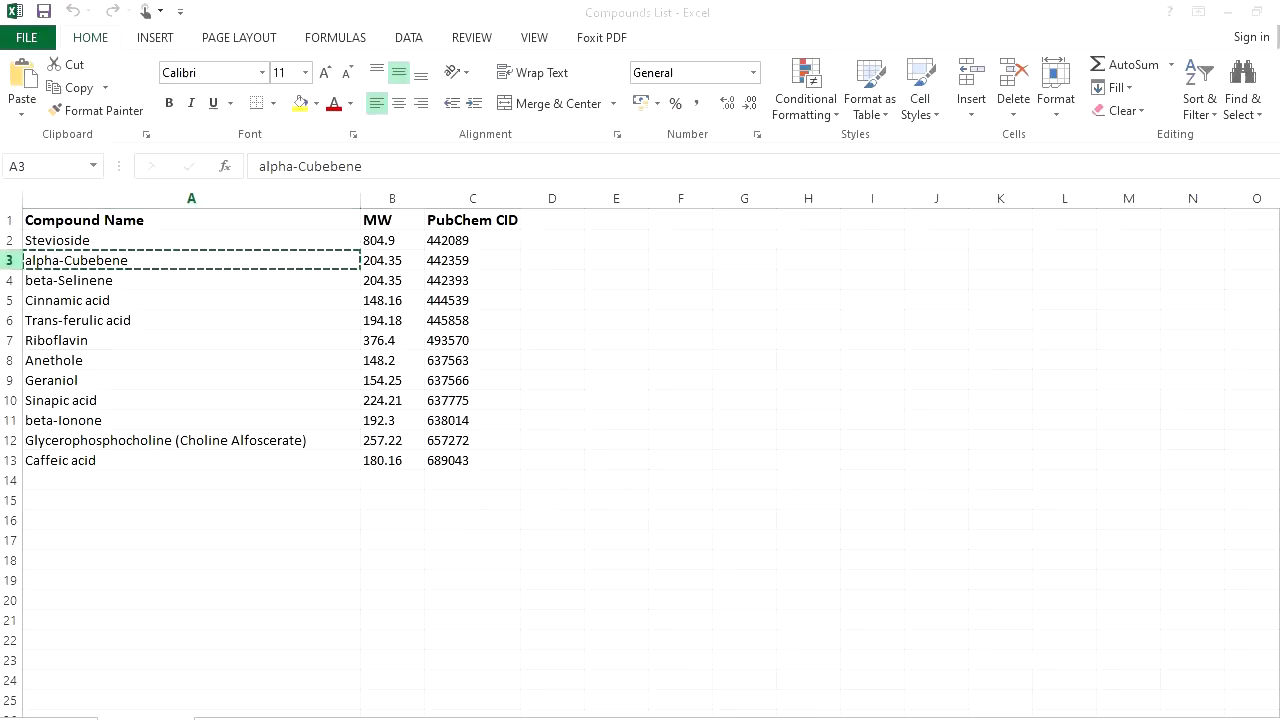
pyautogui.hotkey('alt', 'Tab')
pyautogui.click(337, 10)
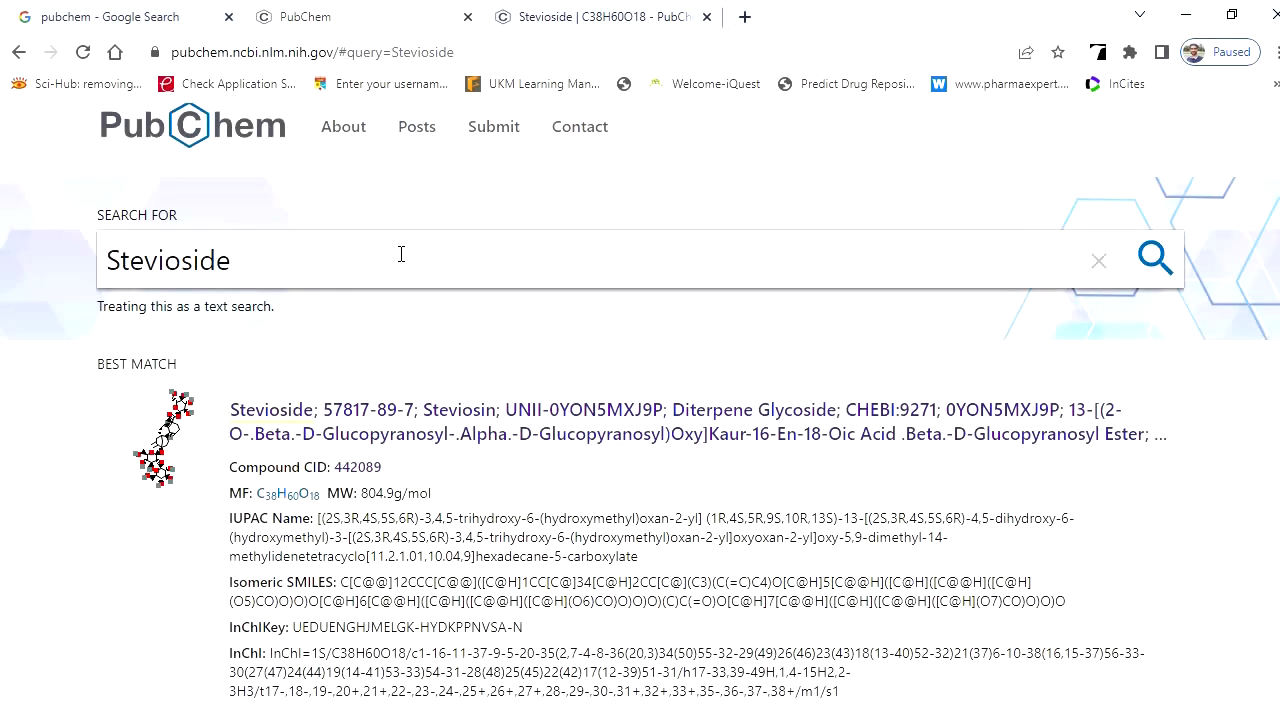
pyautogui.doubleClick(224, 281)
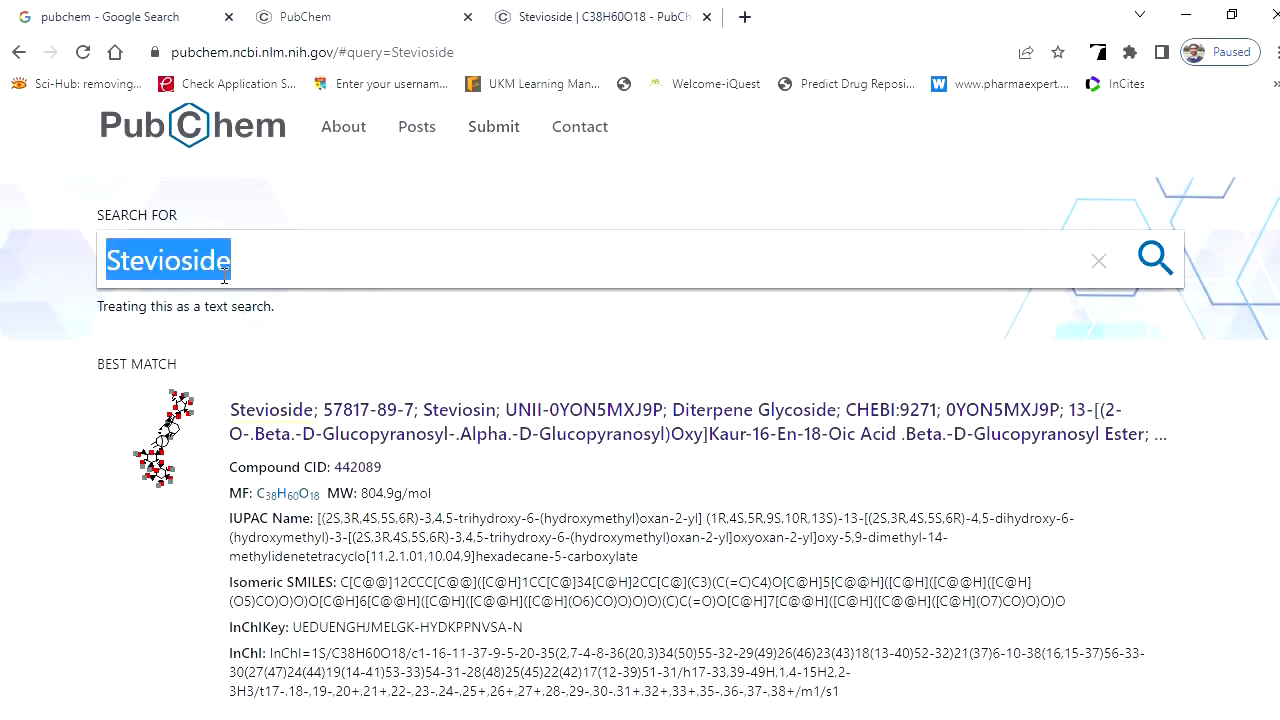
pyautogui.hotkey('ctrl', 'v')
pyautogui.press('Return')
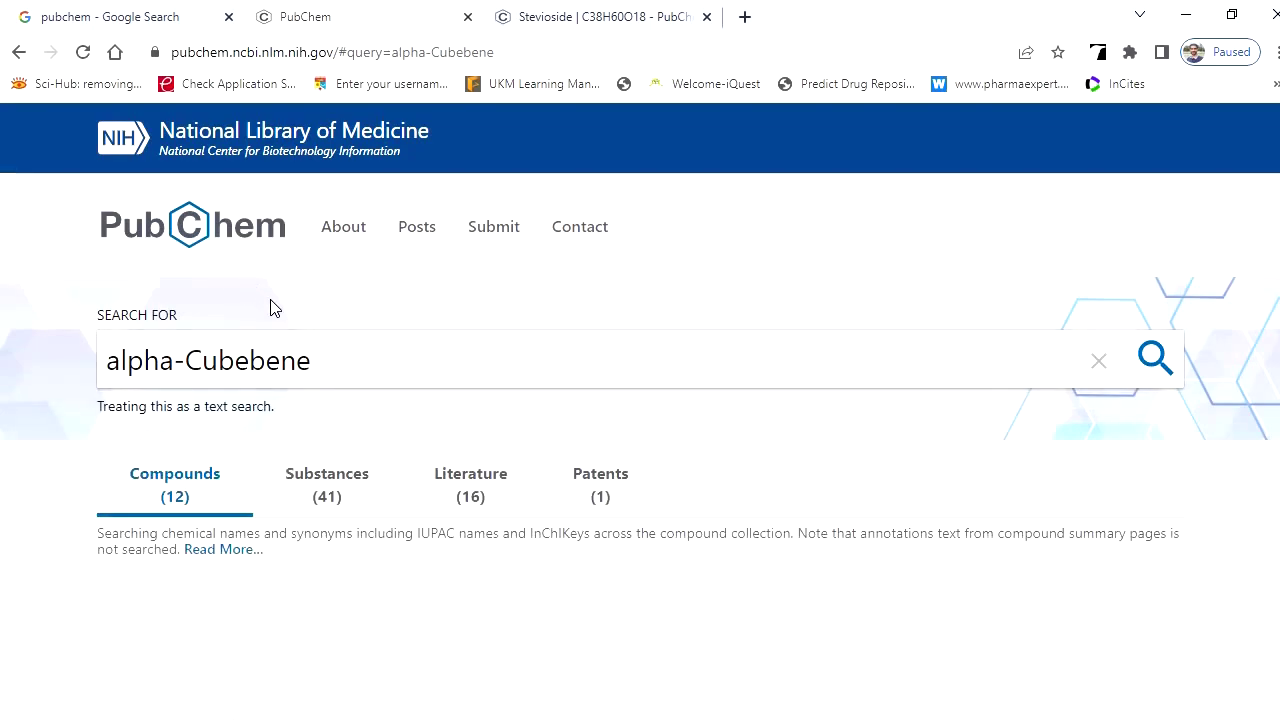
# - Open the best-match alpha-Cubebene compound page in a new browser tab and check its PubChem CID
pyautogui.middleClick(286, 510)
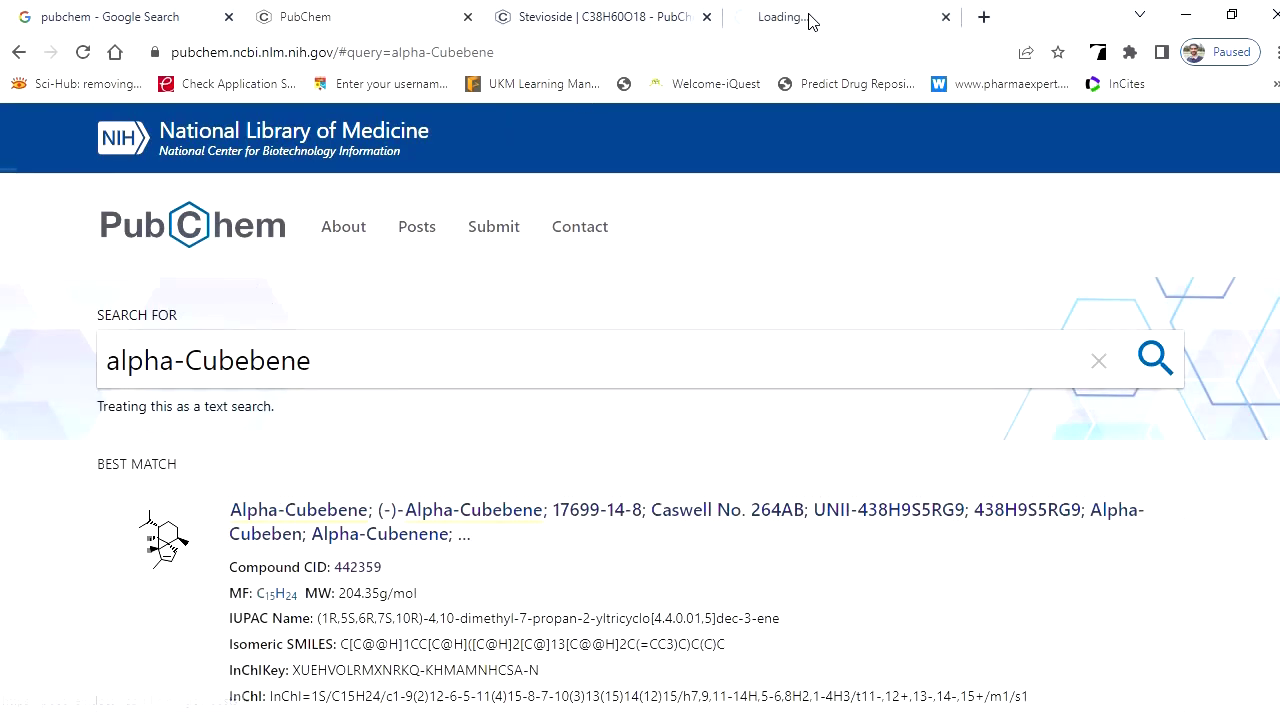
pyautogui.click(810, 18)
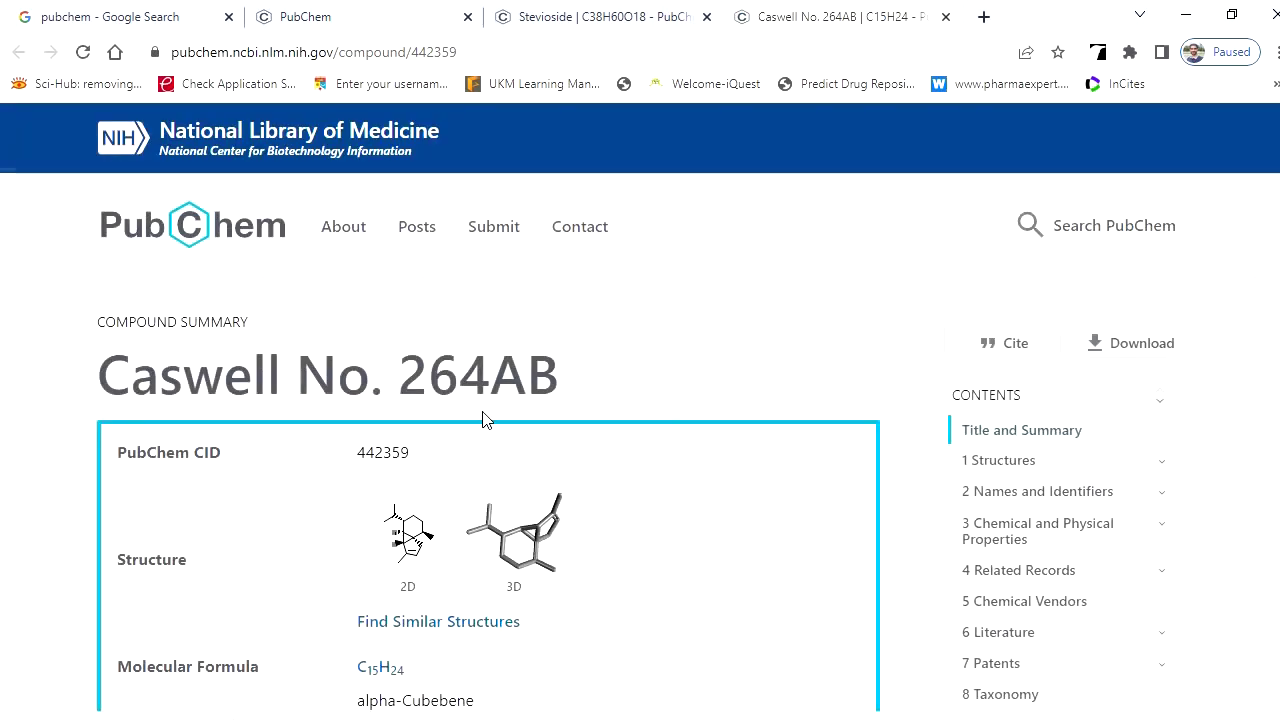
pyautogui.doubleClick(371, 456)
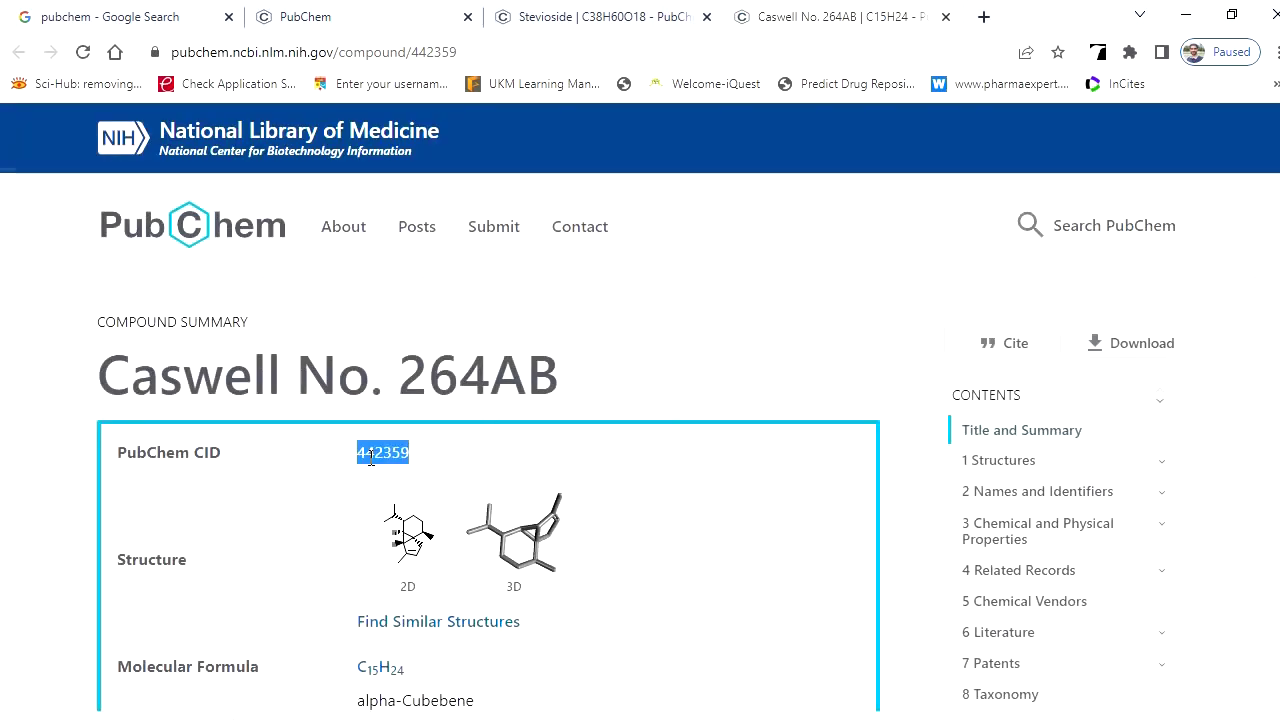
pyautogui.scroll(-2, 457, 423)
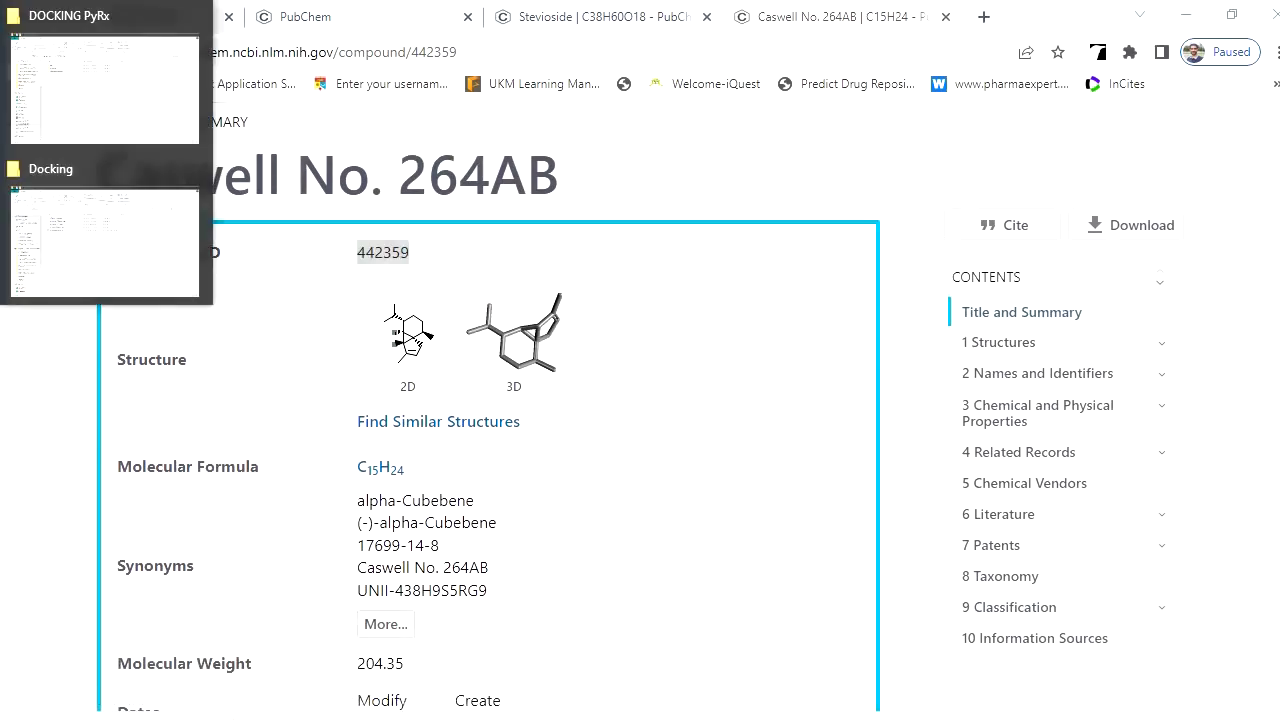
# - Open the Ligands_SDF files folder inside Docking in File Explorer and compare its structure files with the Excel compound list
pyautogui.click(86, 251)
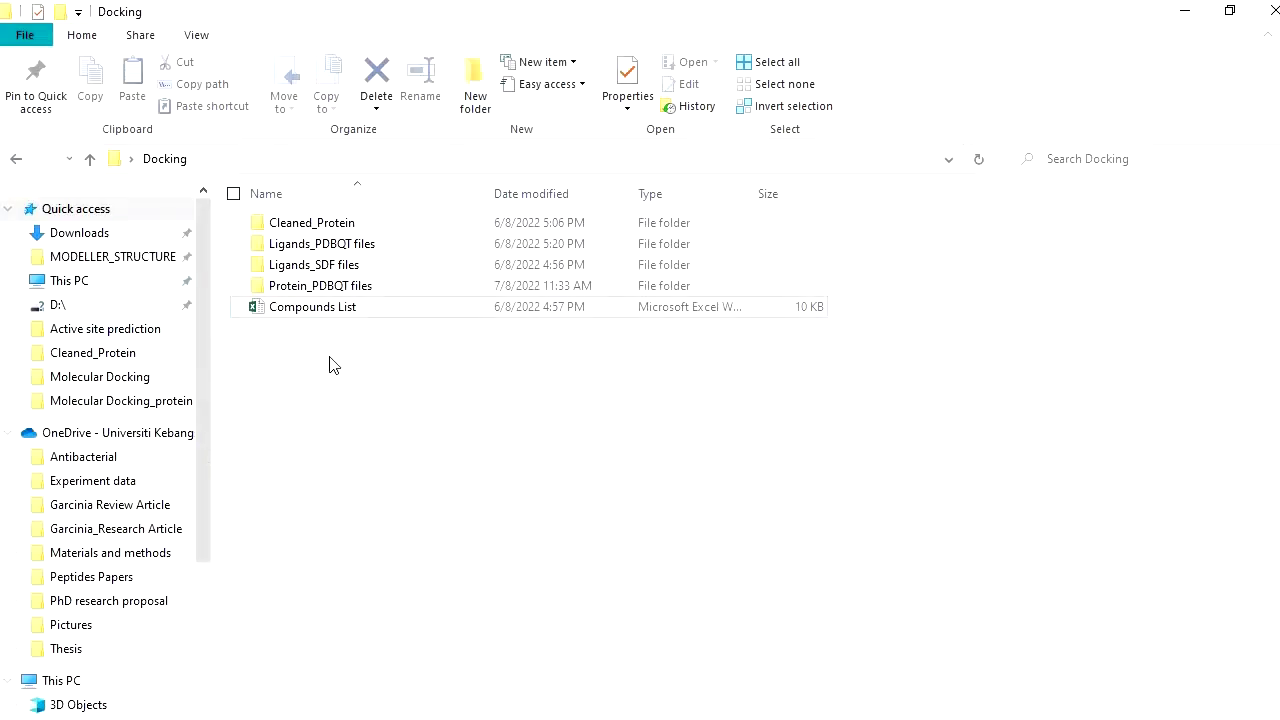
pyautogui.doubleClick(311, 265)
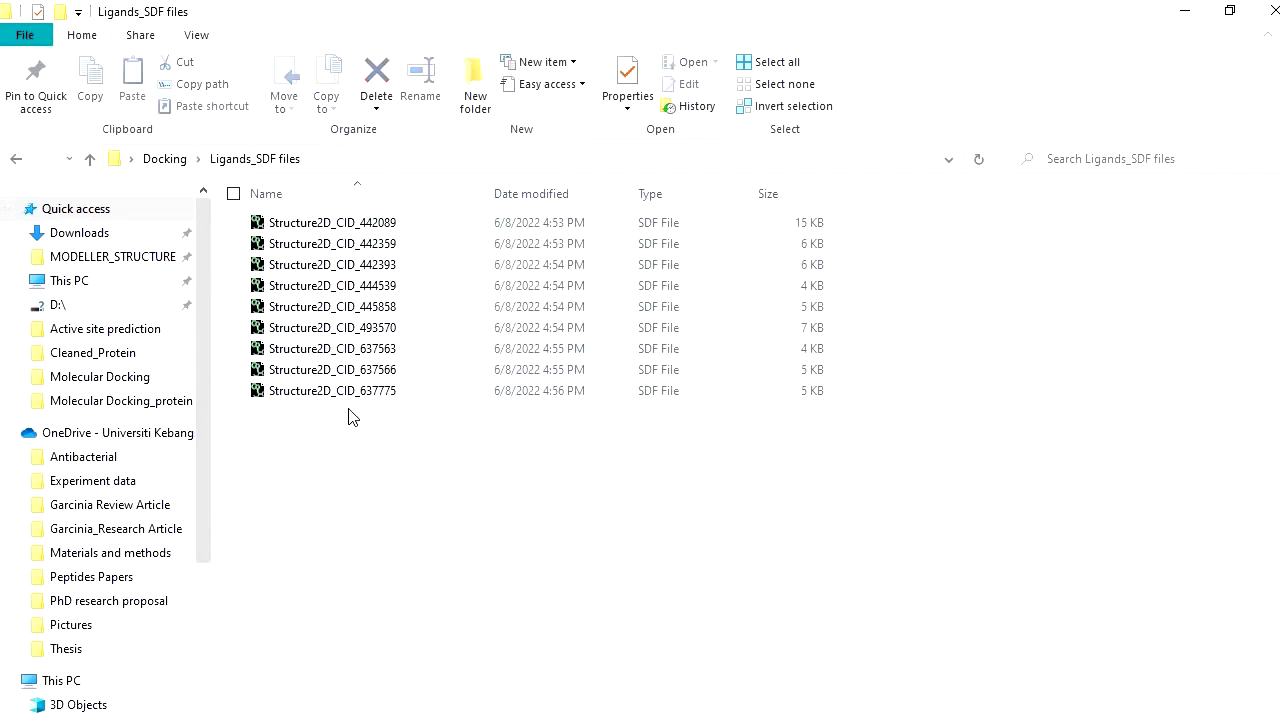
pyautogui.hotkey('alt', 'Tab')
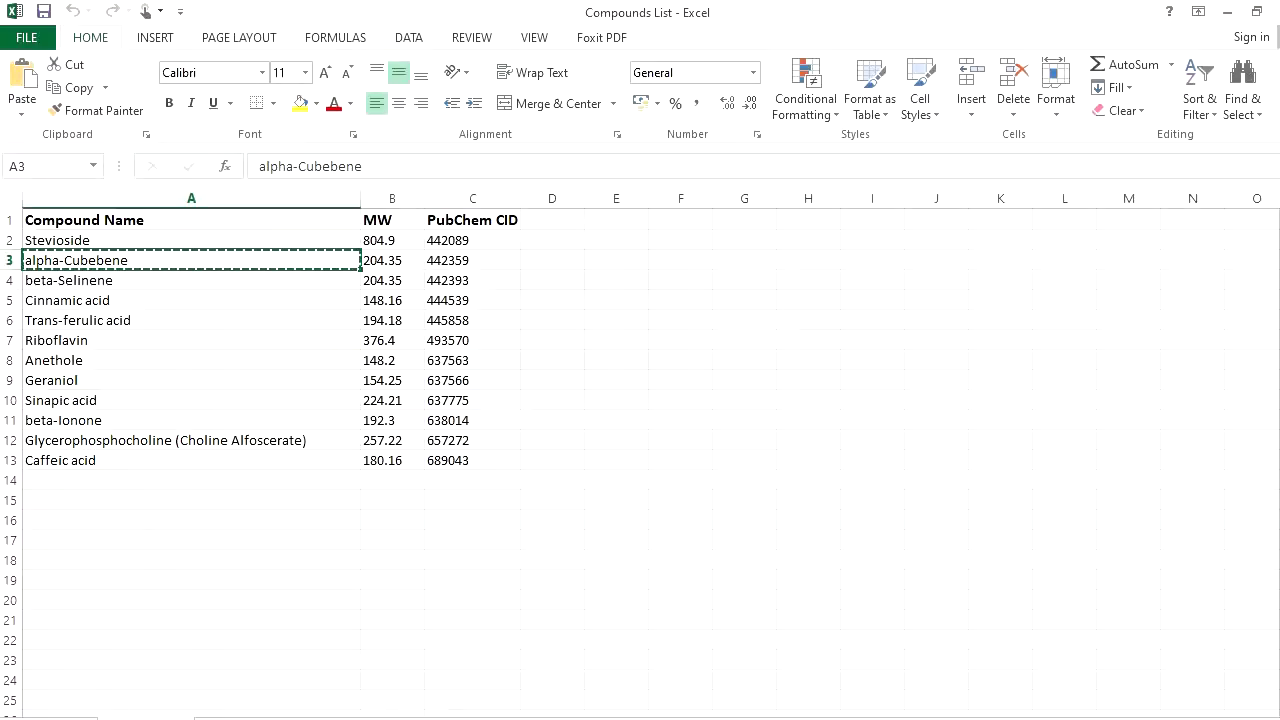
pyautogui.hotkey('alt', 'Tab')
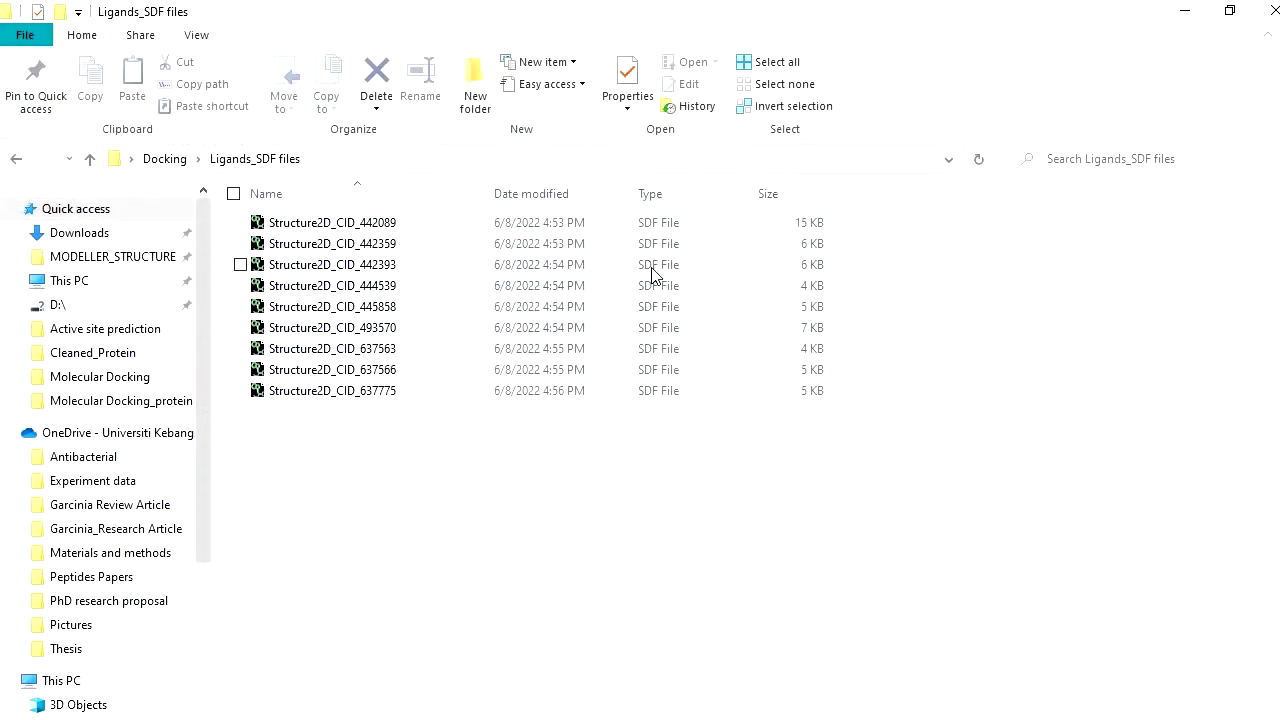
# - Return to the parent Docking folder in File Explorer, switch to PyRx and show its Open Babel controls
pyautogui.click(90, 159)
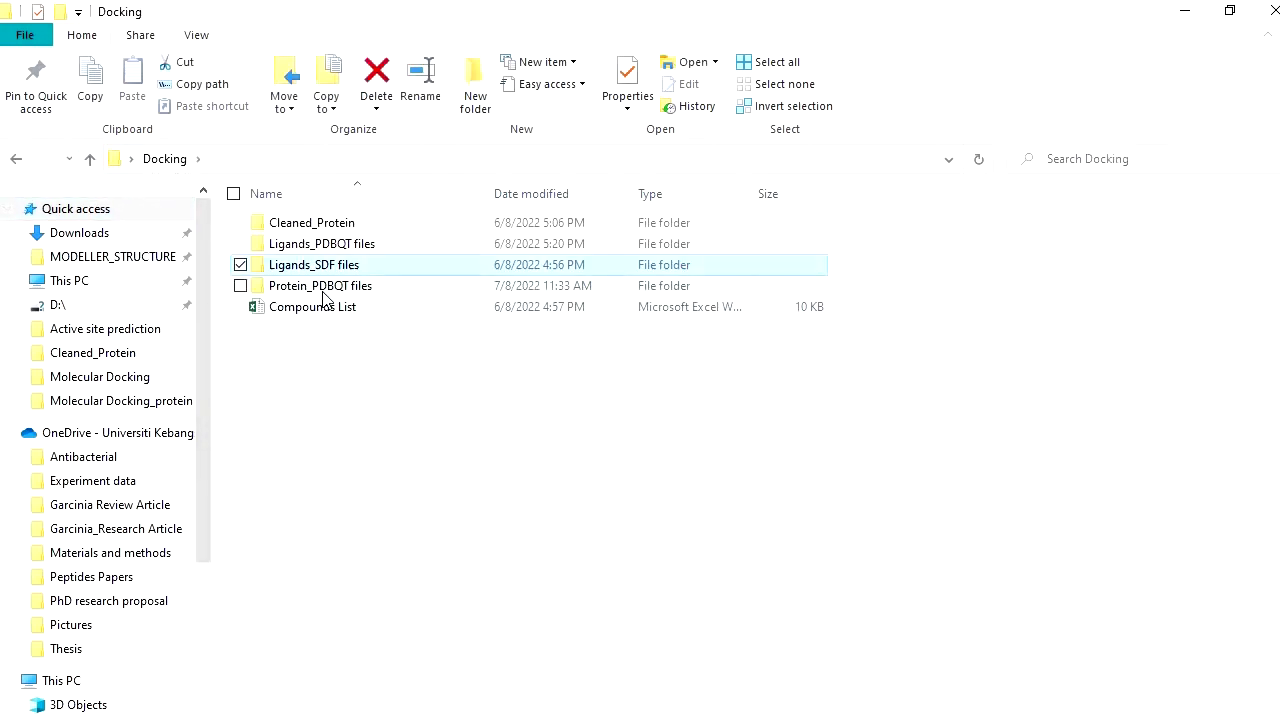
pyautogui.click(390, 401)
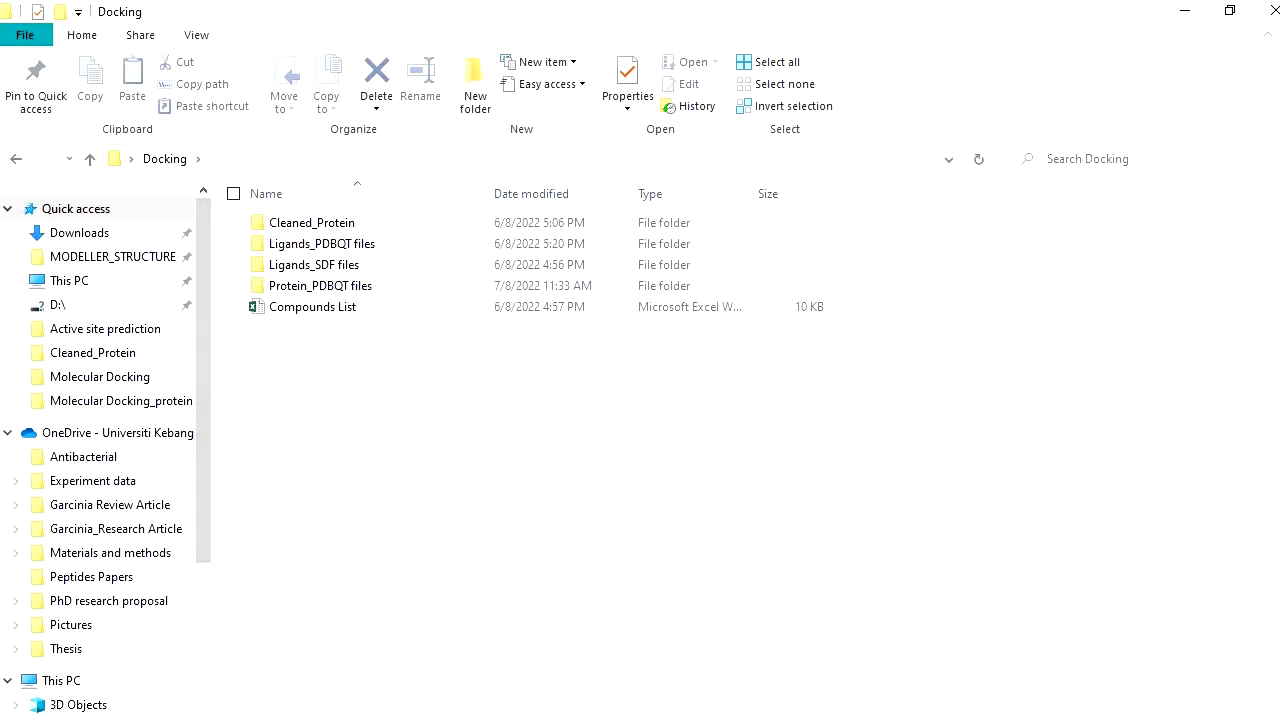
pyautogui.click(100, 265)
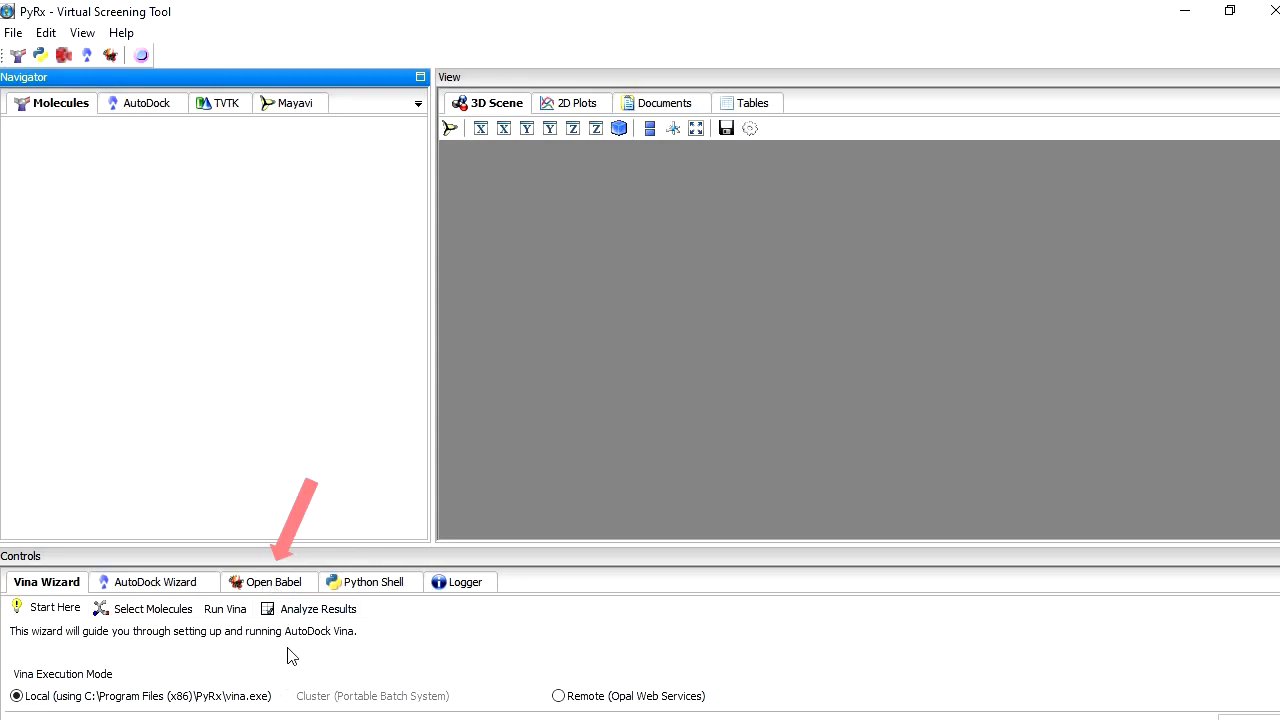
pyautogui.click(270, 588)
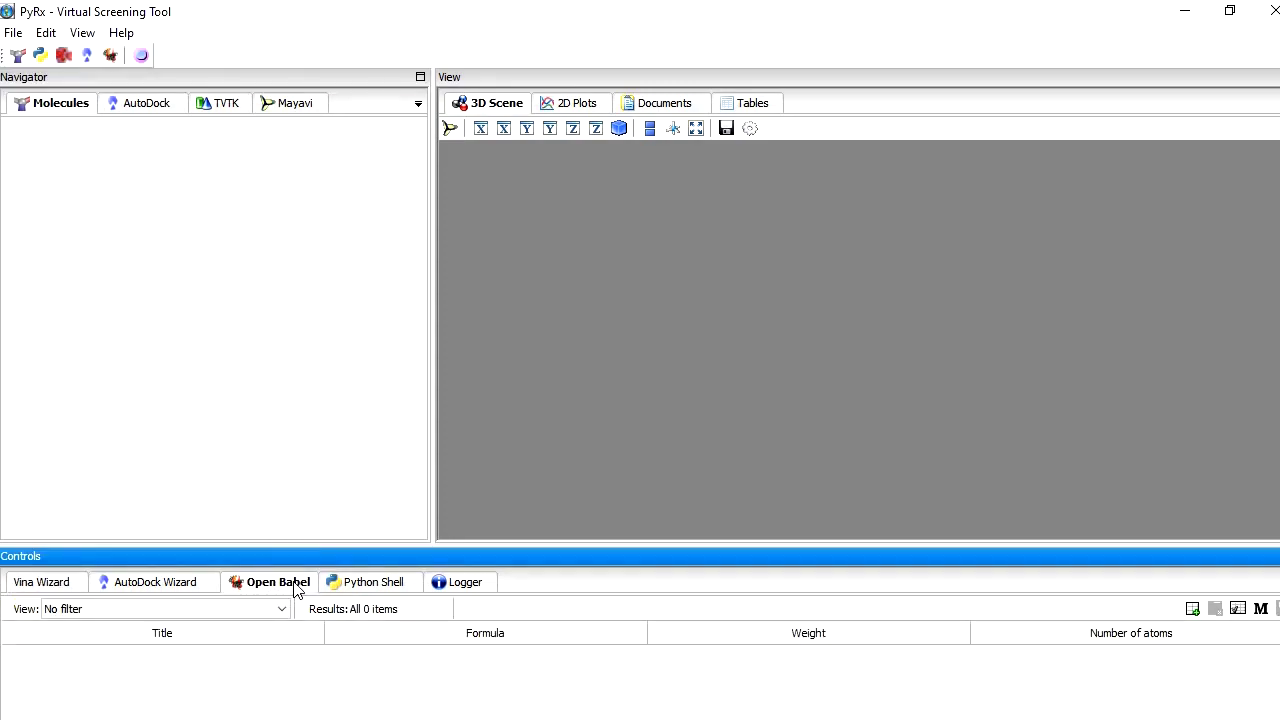
# - Import Structure2D_CID_442089 from the Ligands_SDF files folder inside Desktop's Docking folder into Open Babel and select its entry in the ligand table
pyautogui.click(1192, 612)
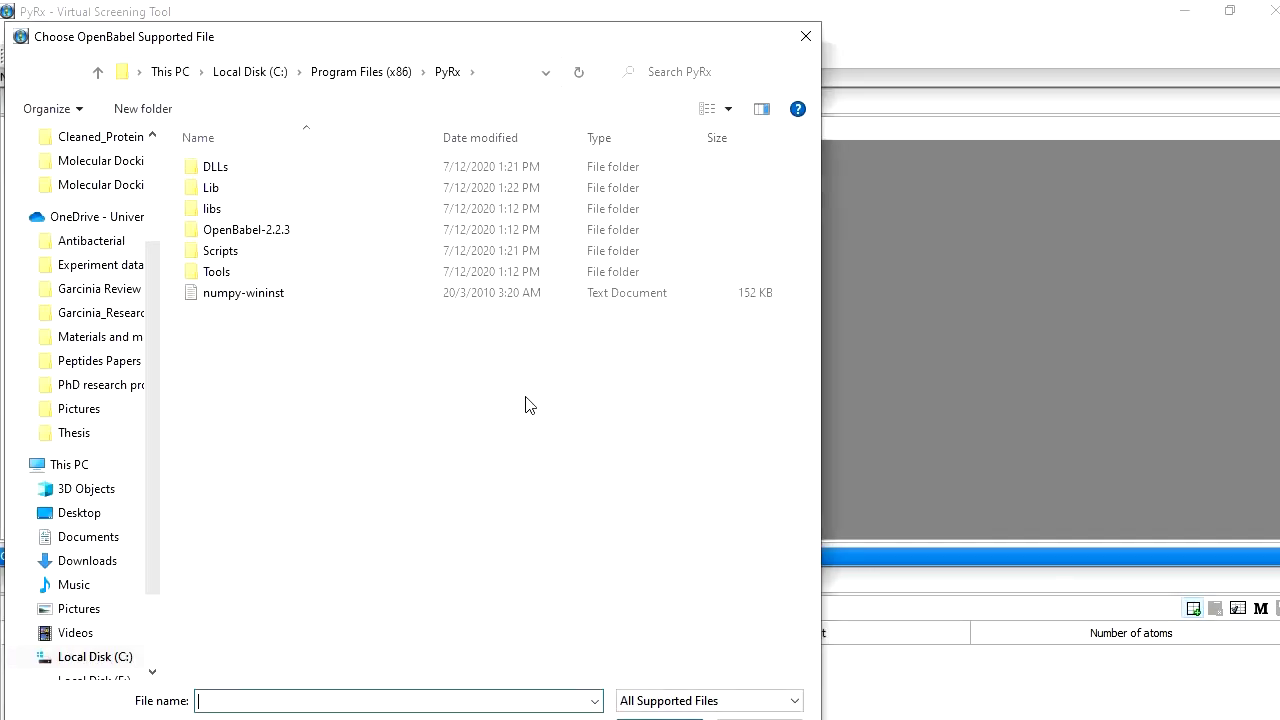
pyautogui.scroll(4, 100, 390)
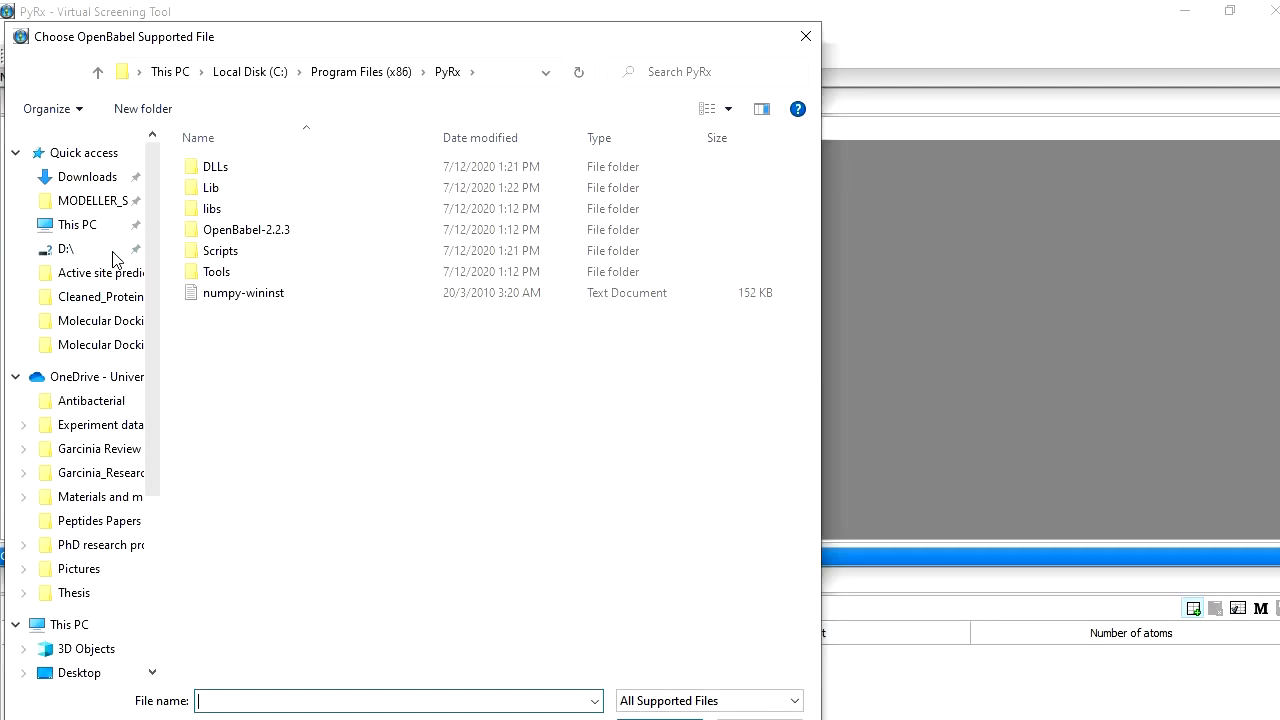
pyautogui.scroll(-2, 110, 528)
pyautogui.scroll(-2, 110, 530)
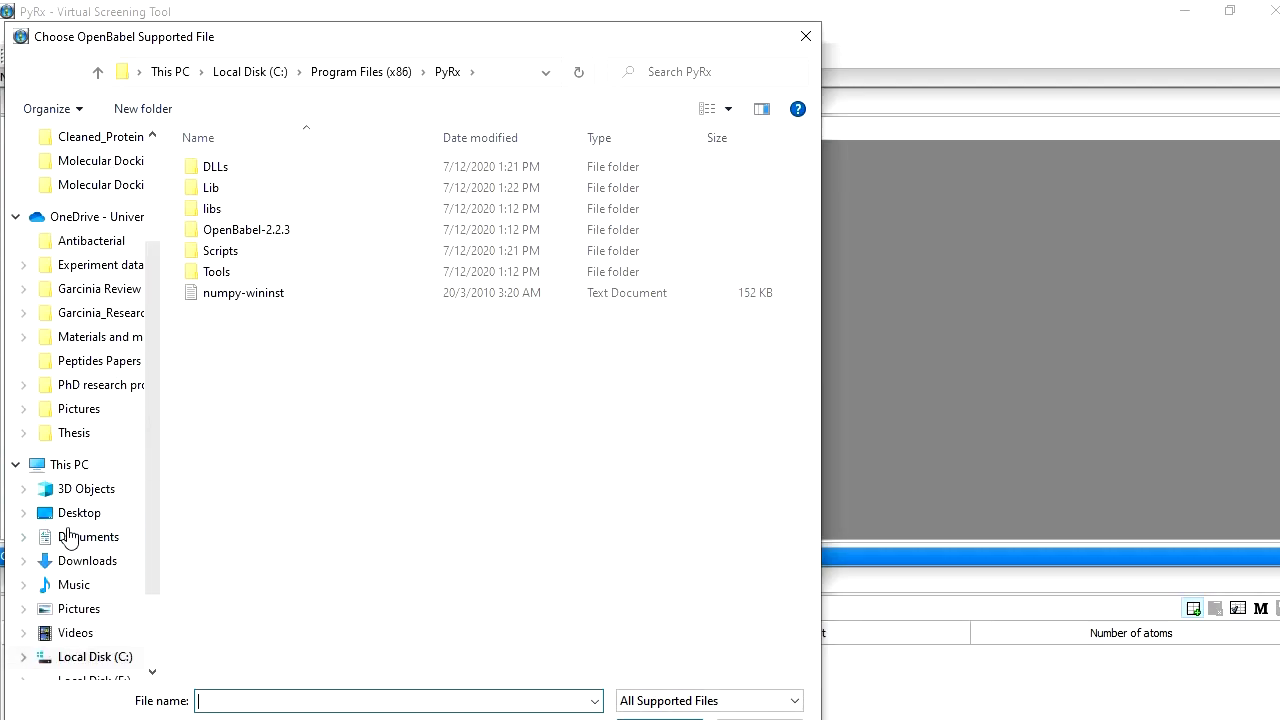
pyautogui.click(25, 513)
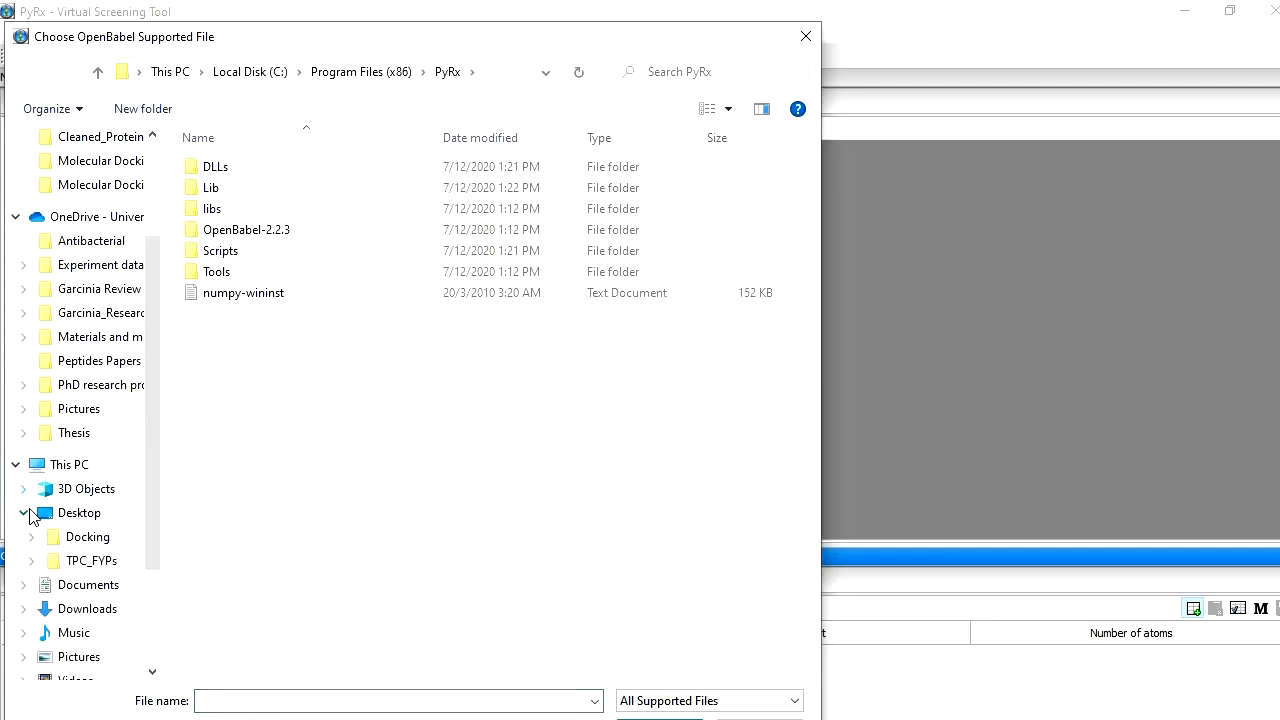
pyautogui.click(88, 537)
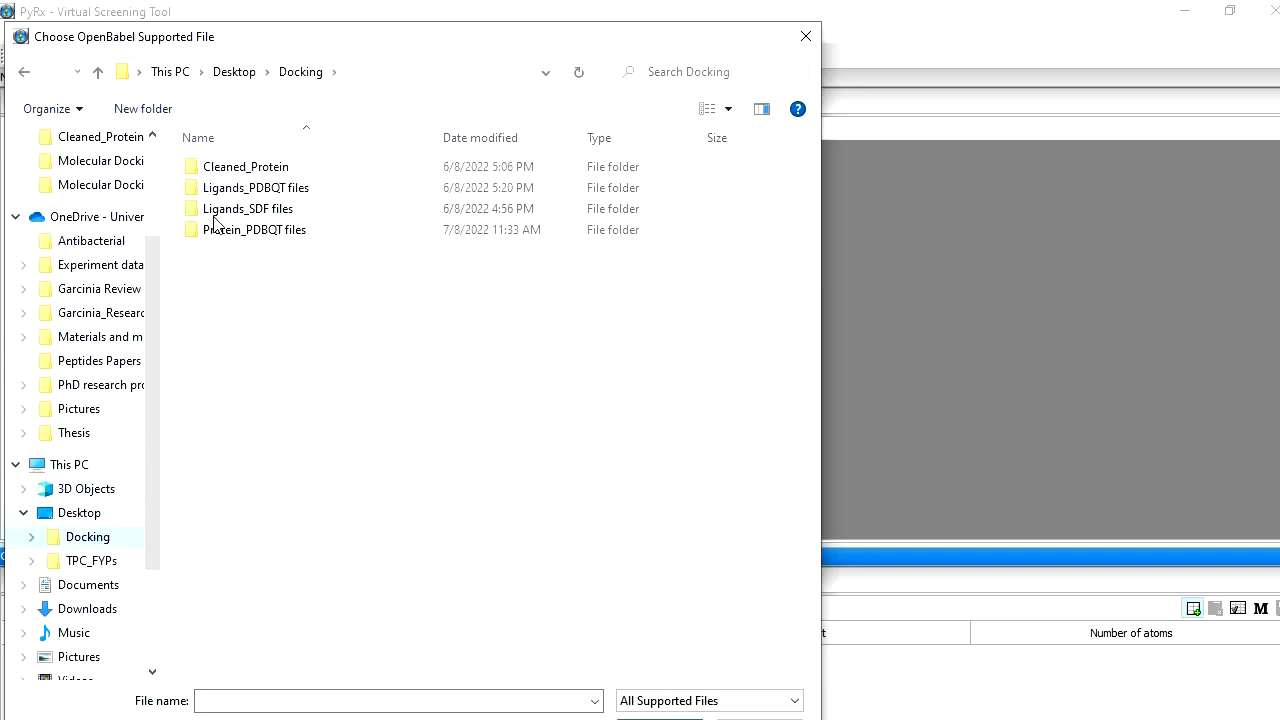
pyautogui.doubleClick(281, 212)
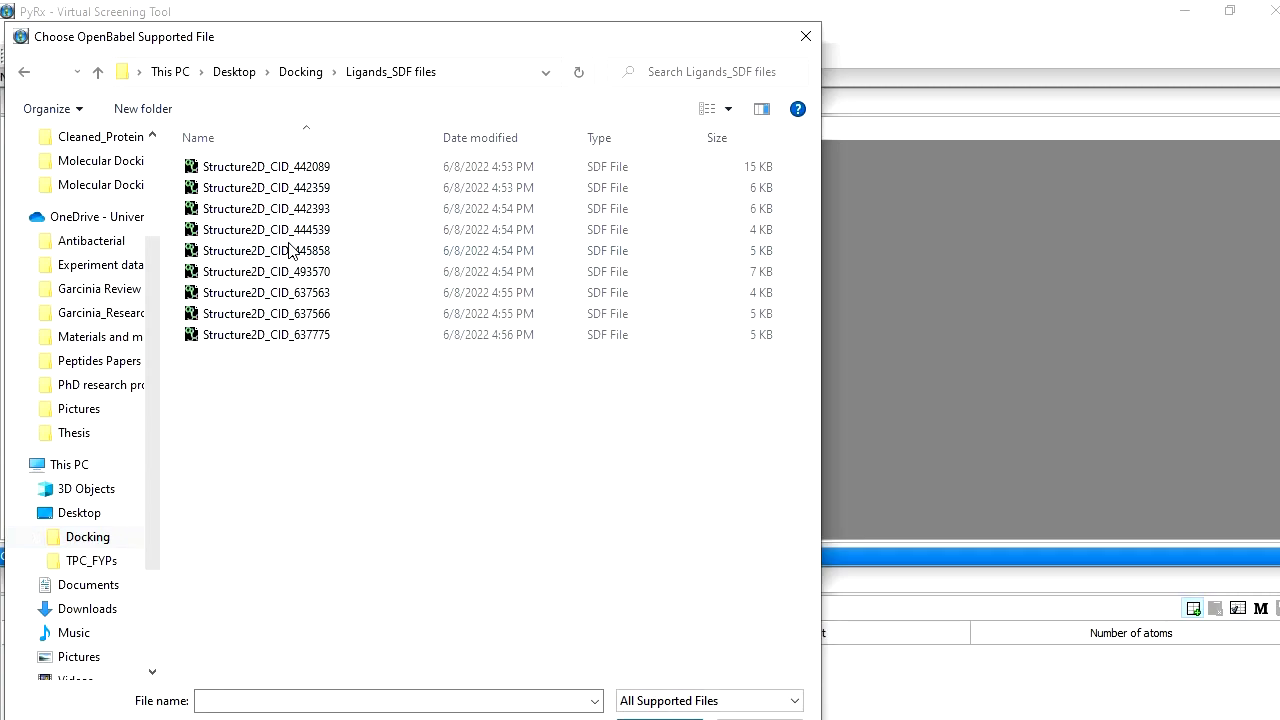
pyautogui.click(285, 170)
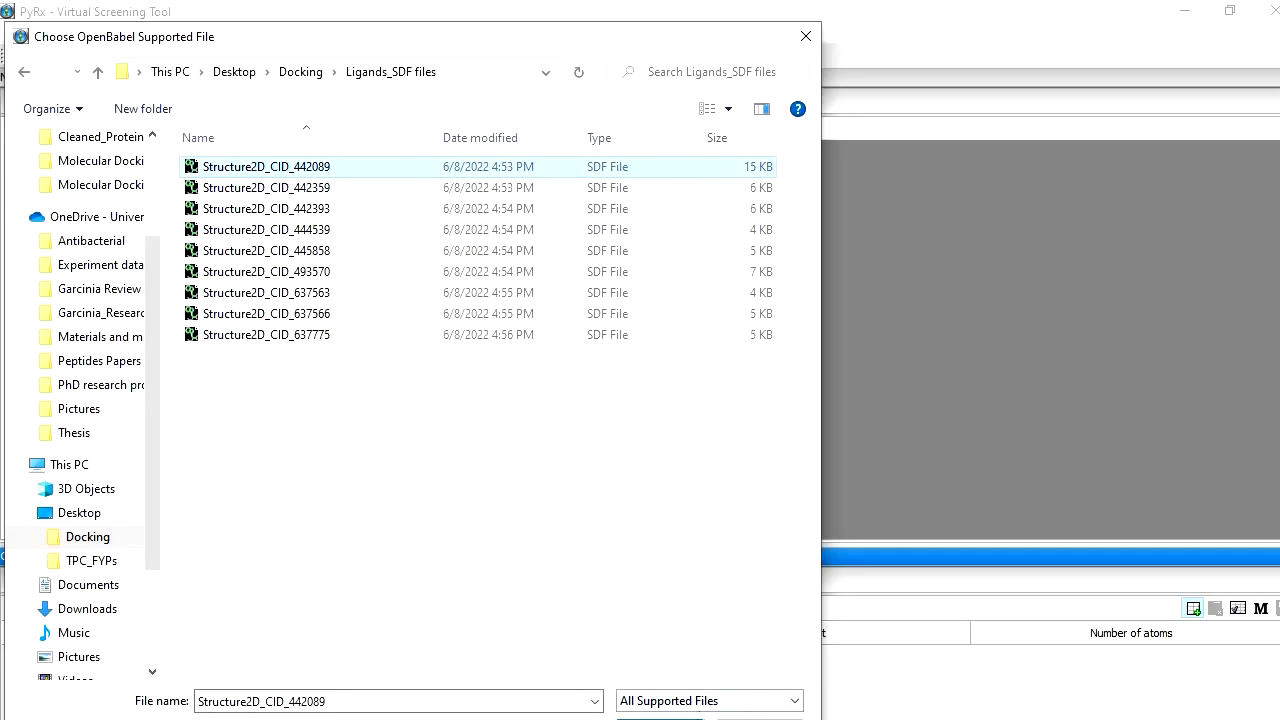
pyautogui.press('Return')
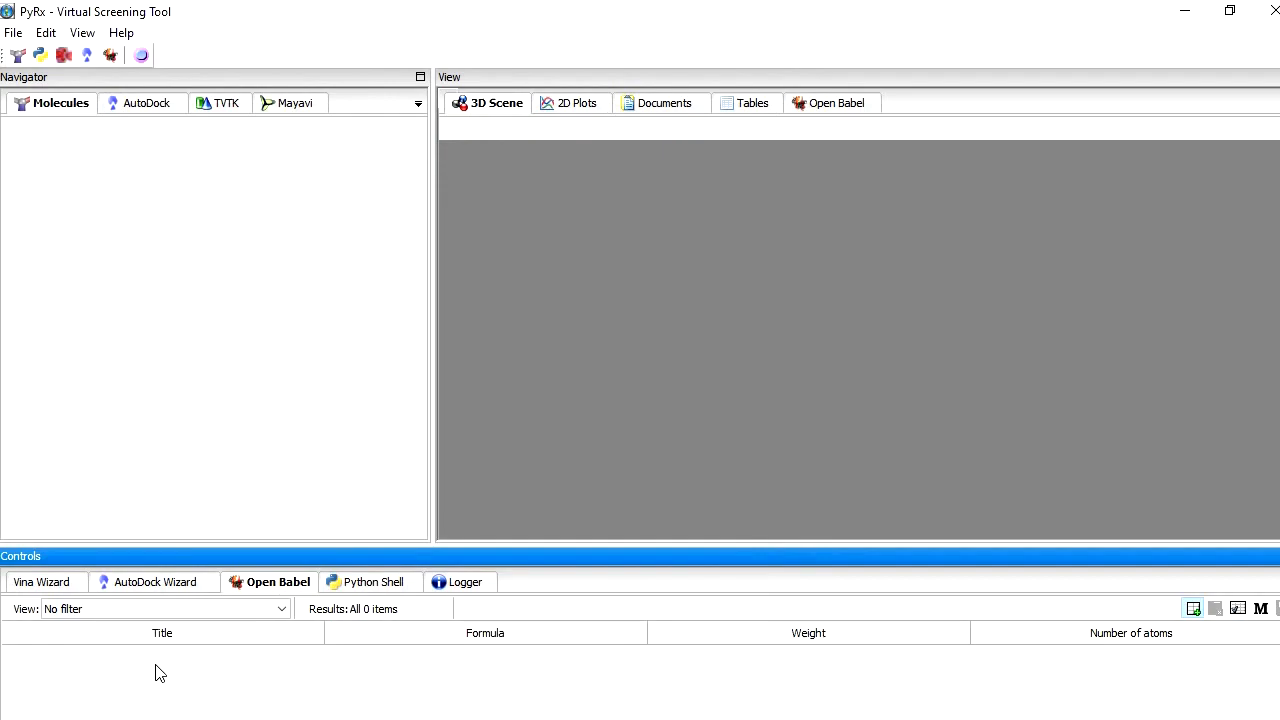
pyautogui.moveTo(768, 425); pyautogui.dragTo(1129, 378)
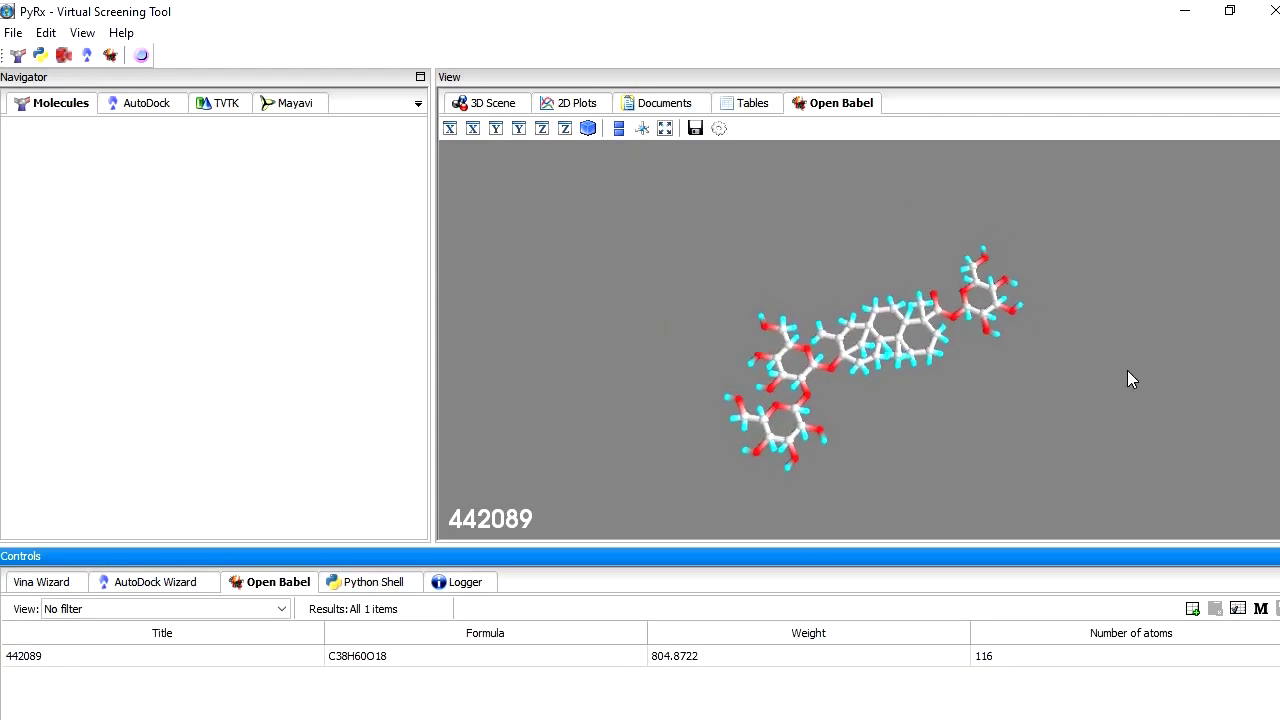
pyautogui.click(33, 660)
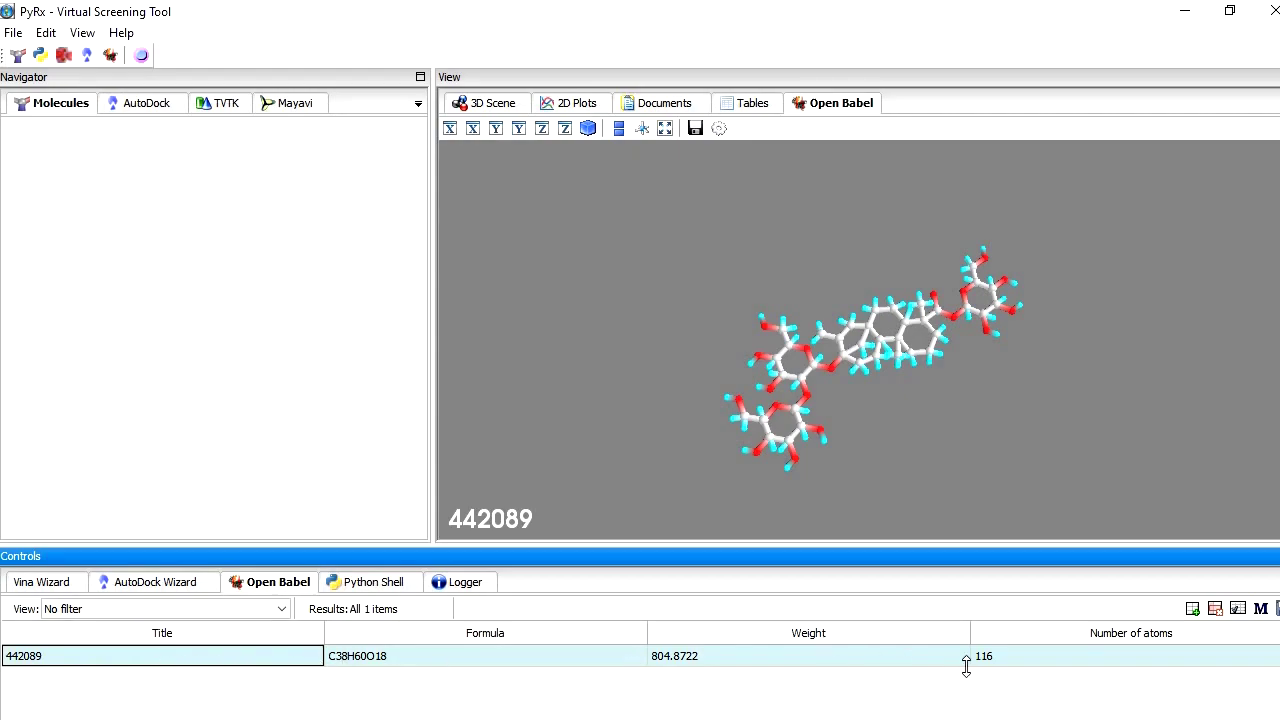
# - Import the SDF files Structure2D_CID_442359 and Structure2D_CID_442393 into the Open Babel ligand table
pyautogui.click(1193, 609)
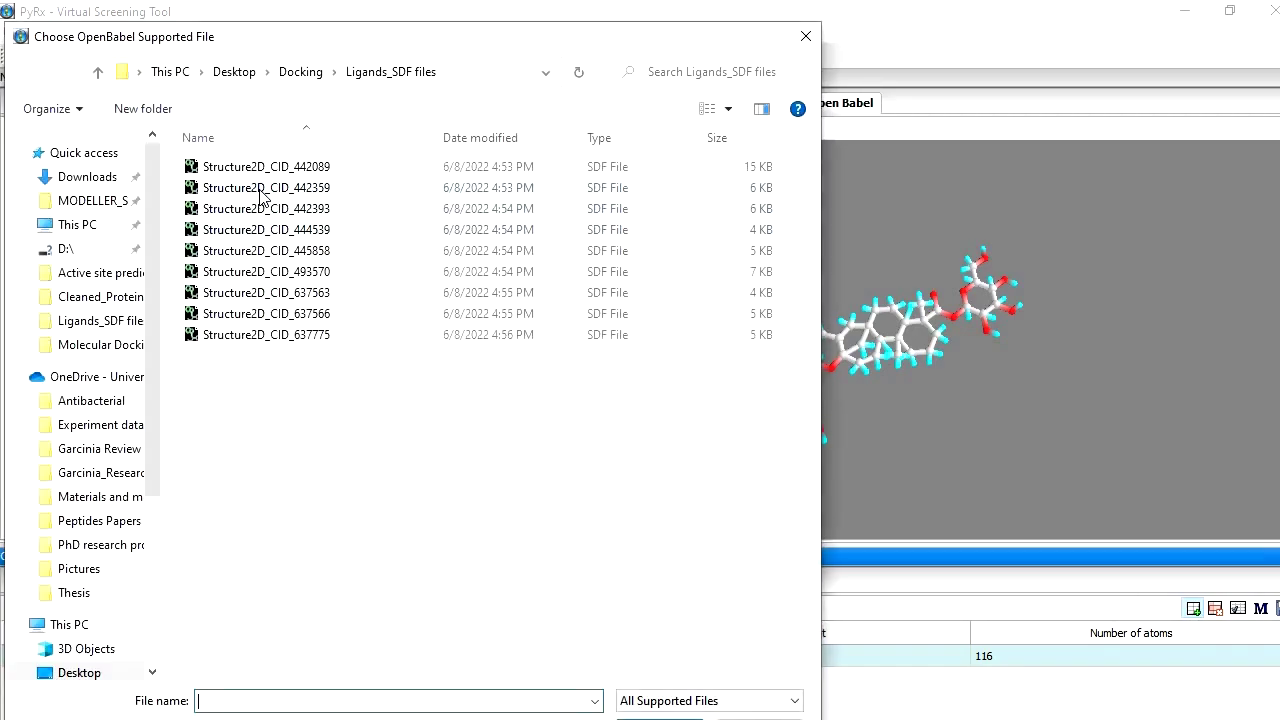
pyautogui.click(262, 189)
pyautogui.click(660, 716)
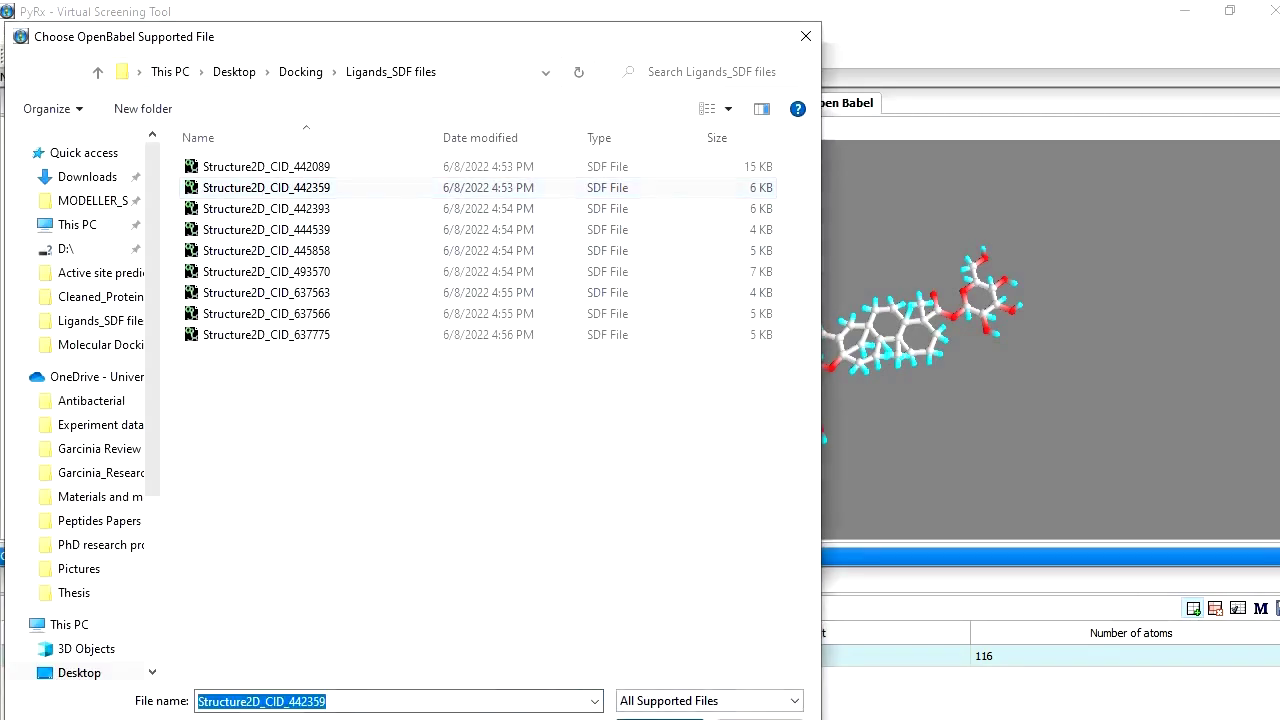
pyautogui.click(1192, 609)
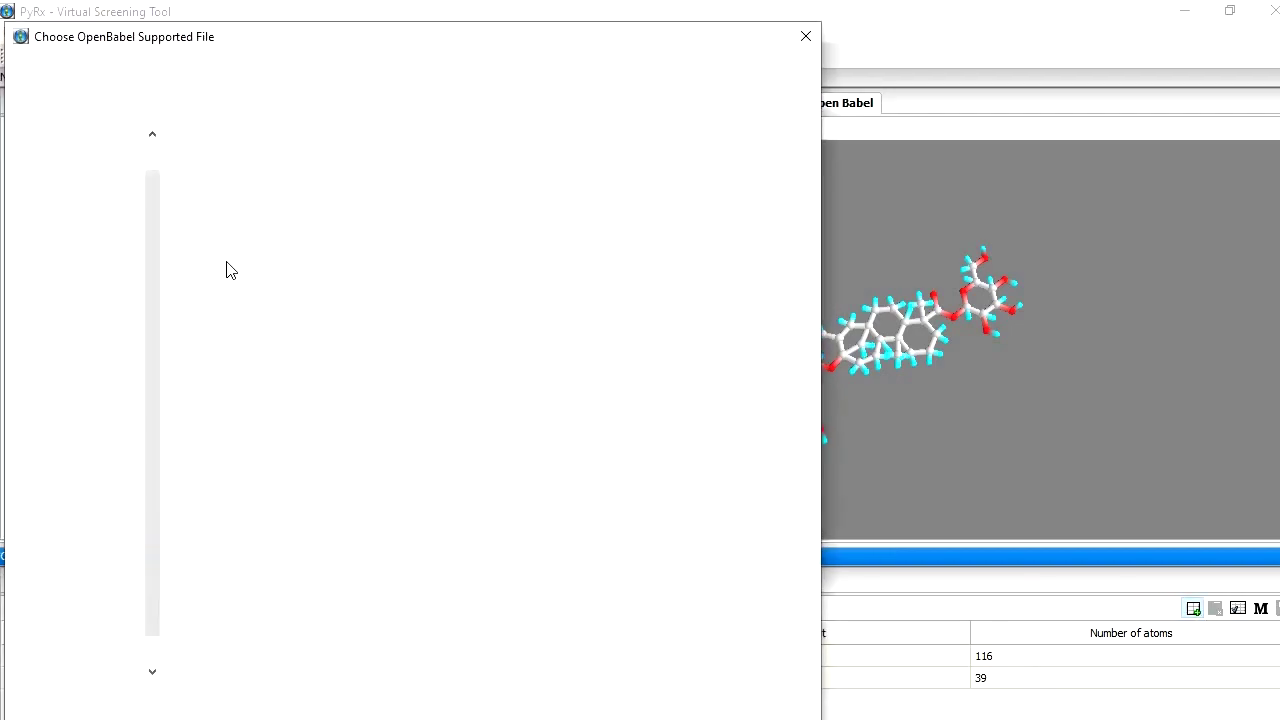
pyautogui.click(265, 208)
pyautogui.click(660, 716)
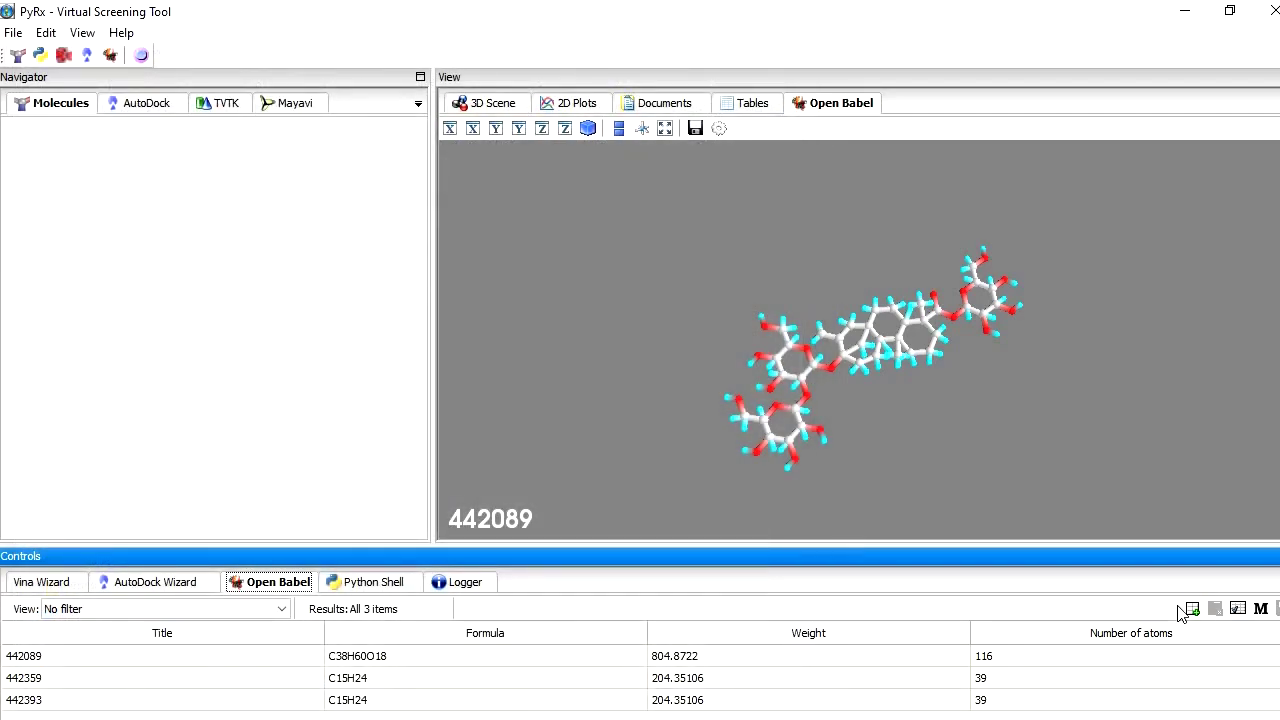
# - Add the SDF files Structure2D_CID_444539 and Structure2D_CID_445858 to the Open Babel ligand table
pyautogui.click(1192, 610)
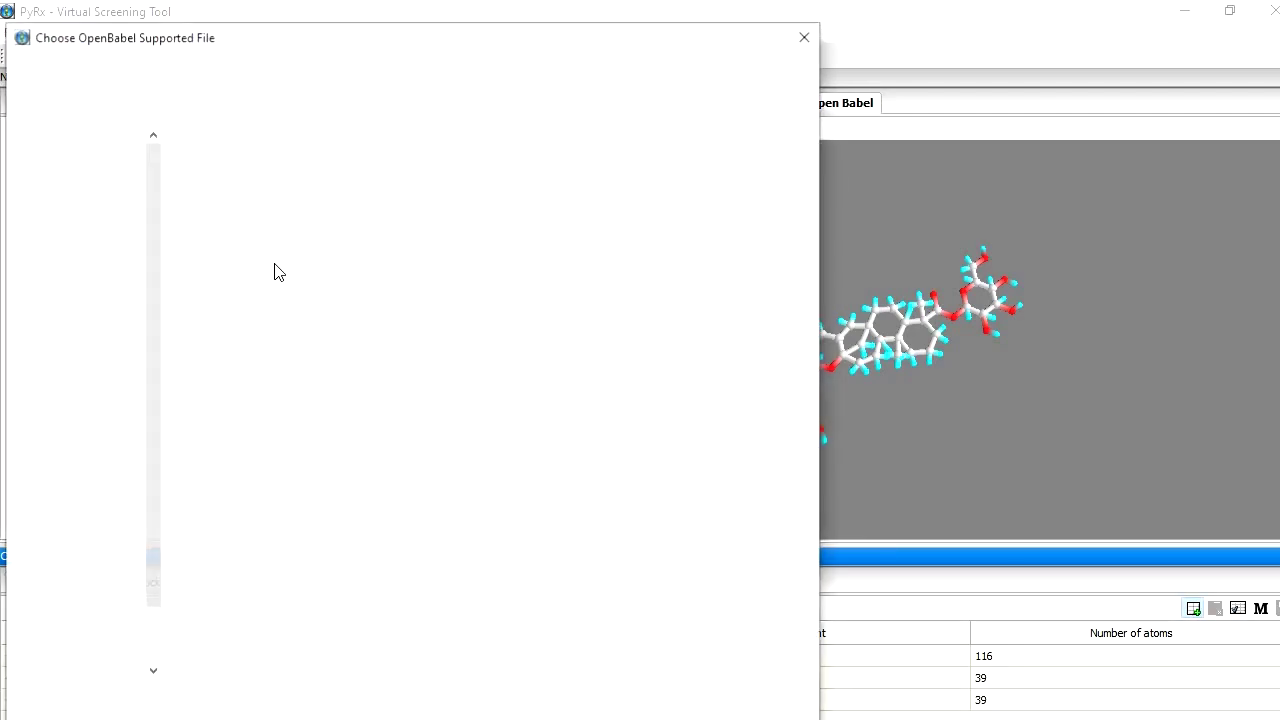
pyautogui.click(287, 232)
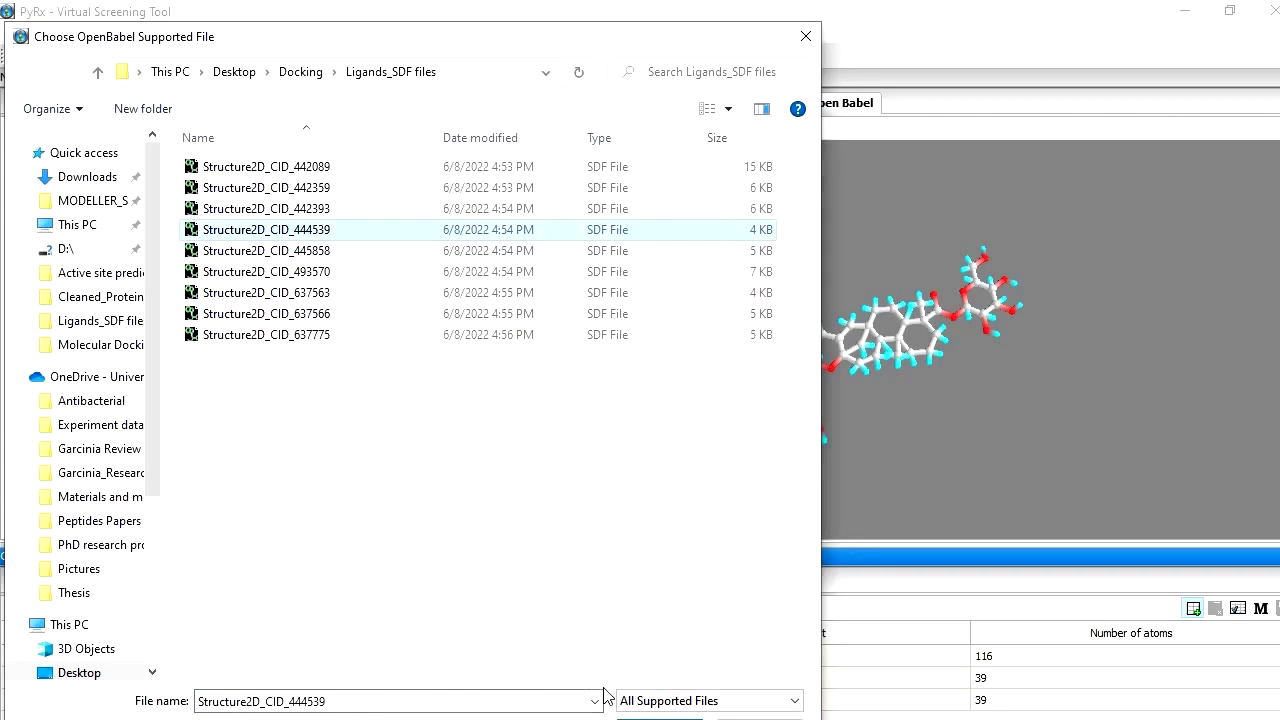
pyautogui.click(659, 717)
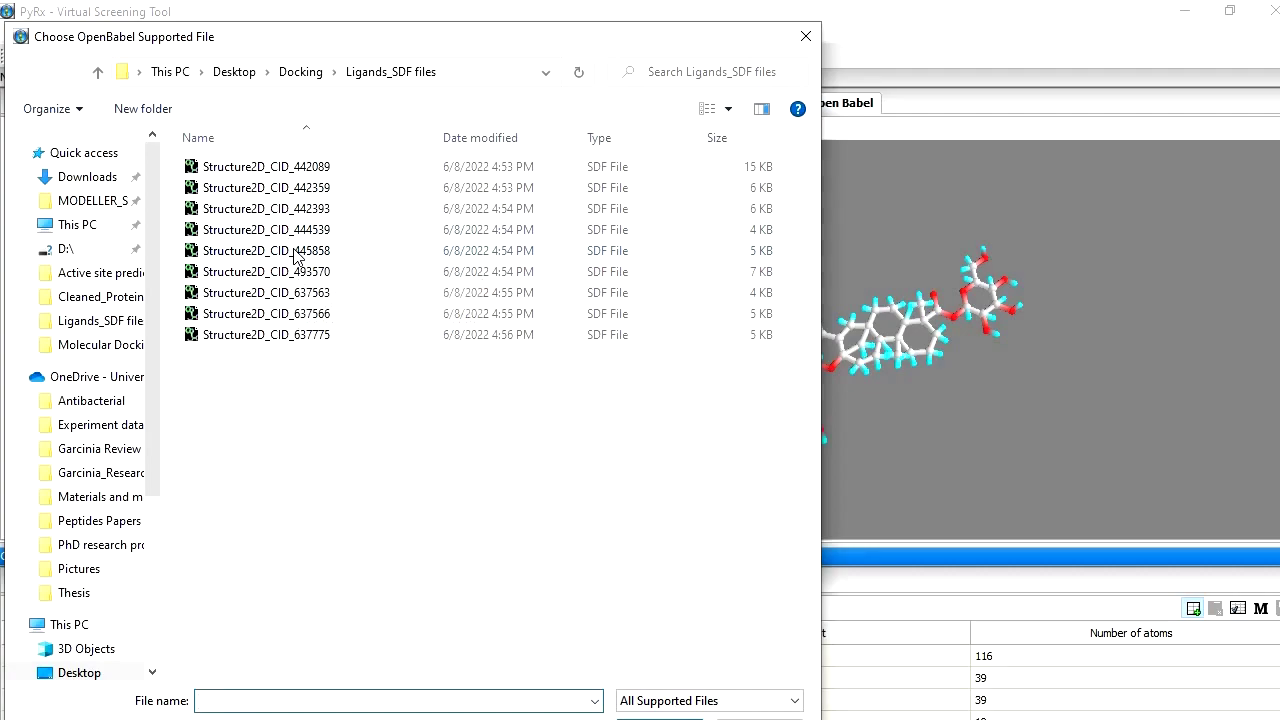
pyautogui.click(294, 252)
pyautogui.click(668, 718)
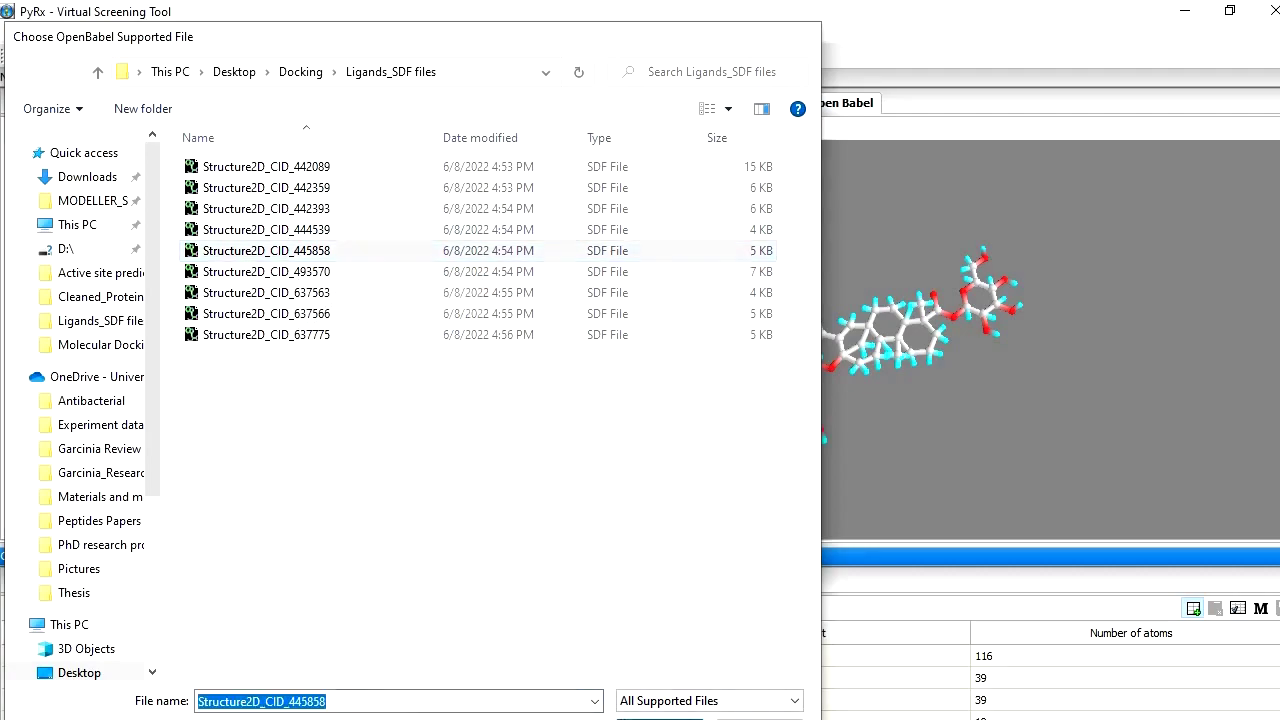
pyautogui.moveTo(960, 396); pyautogui.dragTo(974, 424)
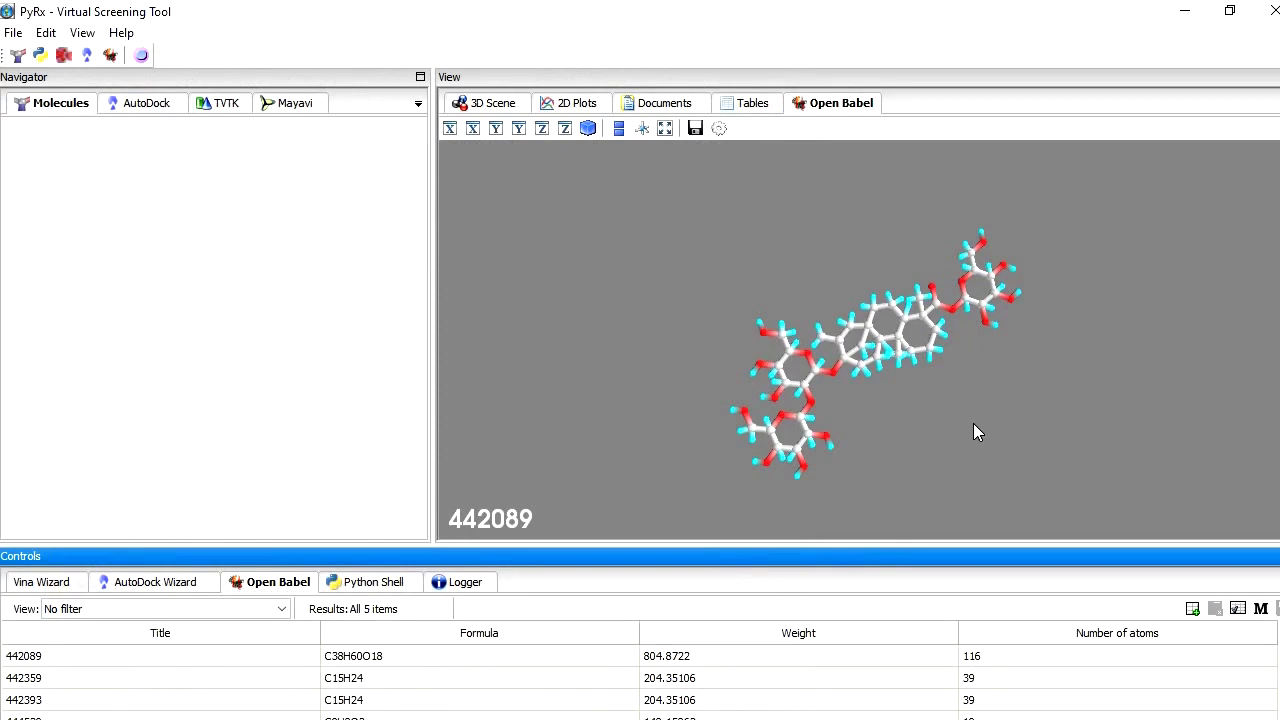
pyautogui.moveTo(833, 451); pyautogui.dragTo(814, 478)
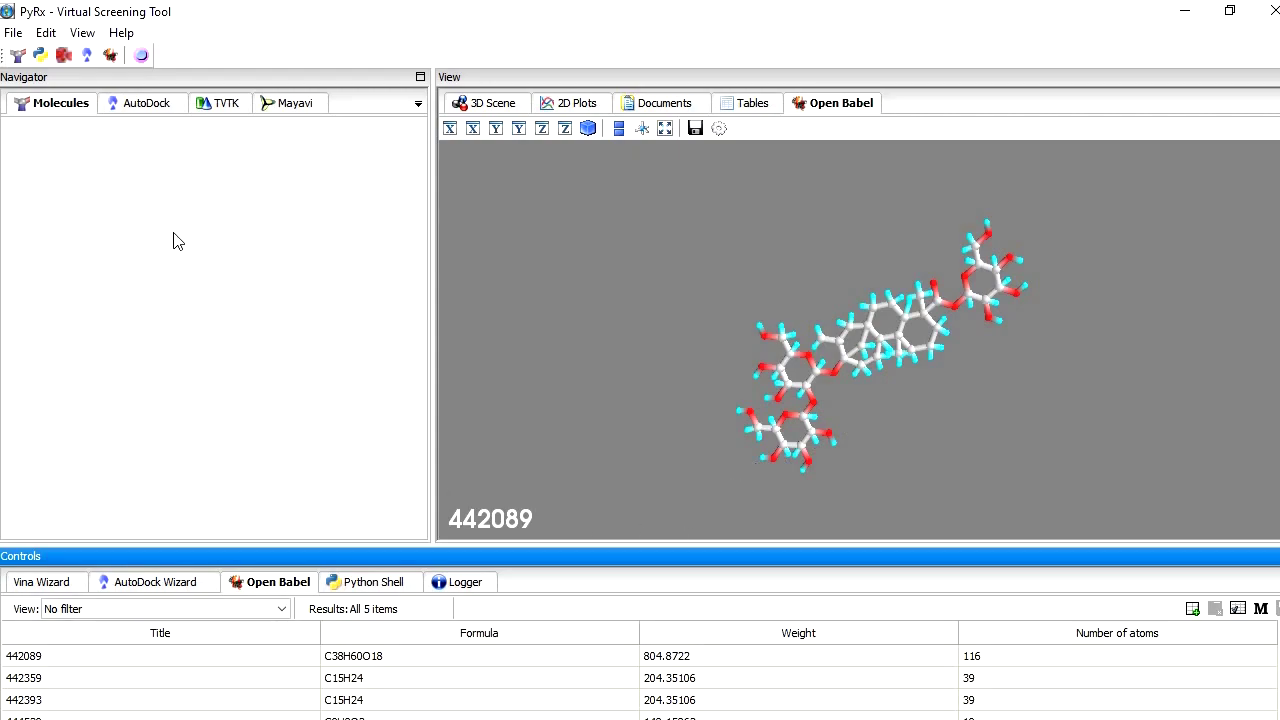
pyautogui.moveTo(848, 373)
pyautogui.mouseDown()
pyautogui.moveTo(818, 334)
pyautogui.moveTo(853, 382)
pyautogui.mouseUp()
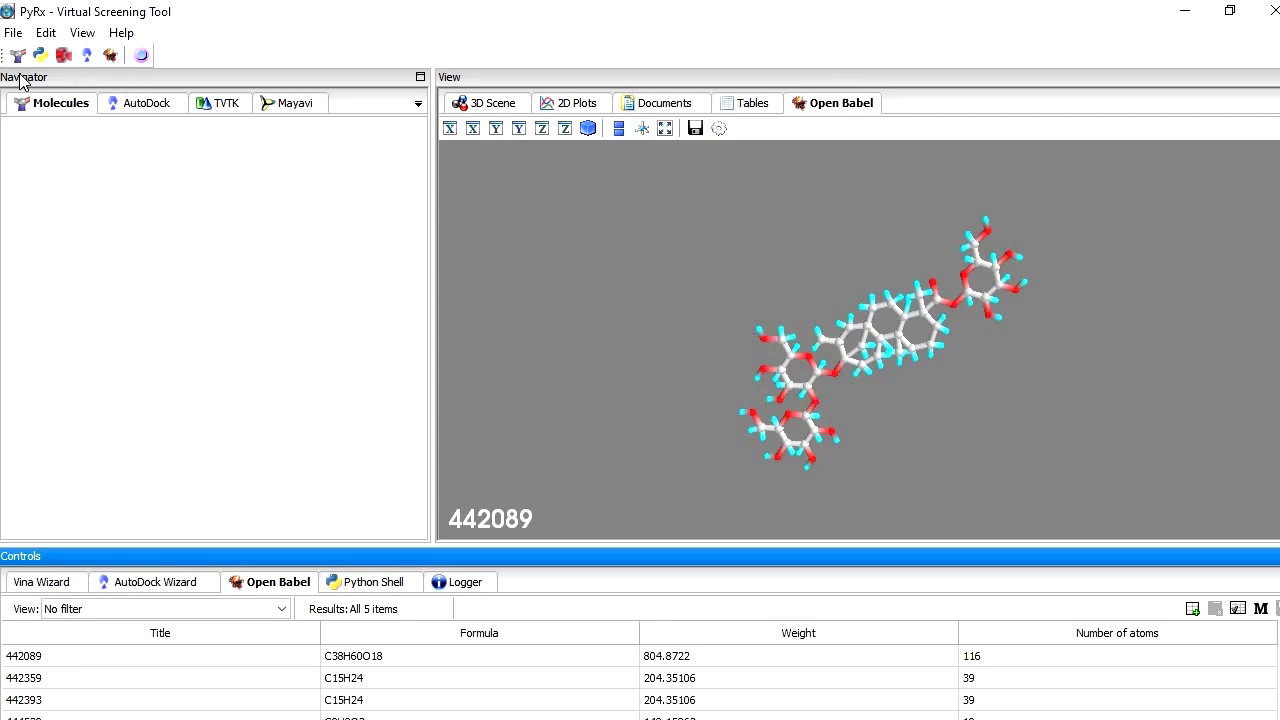
# - Examine Open Babel's energy minimization parameters in the preferences, including force field, optimization algorithm and total number of steps, and accept them
pyautogui.click(47, 33)
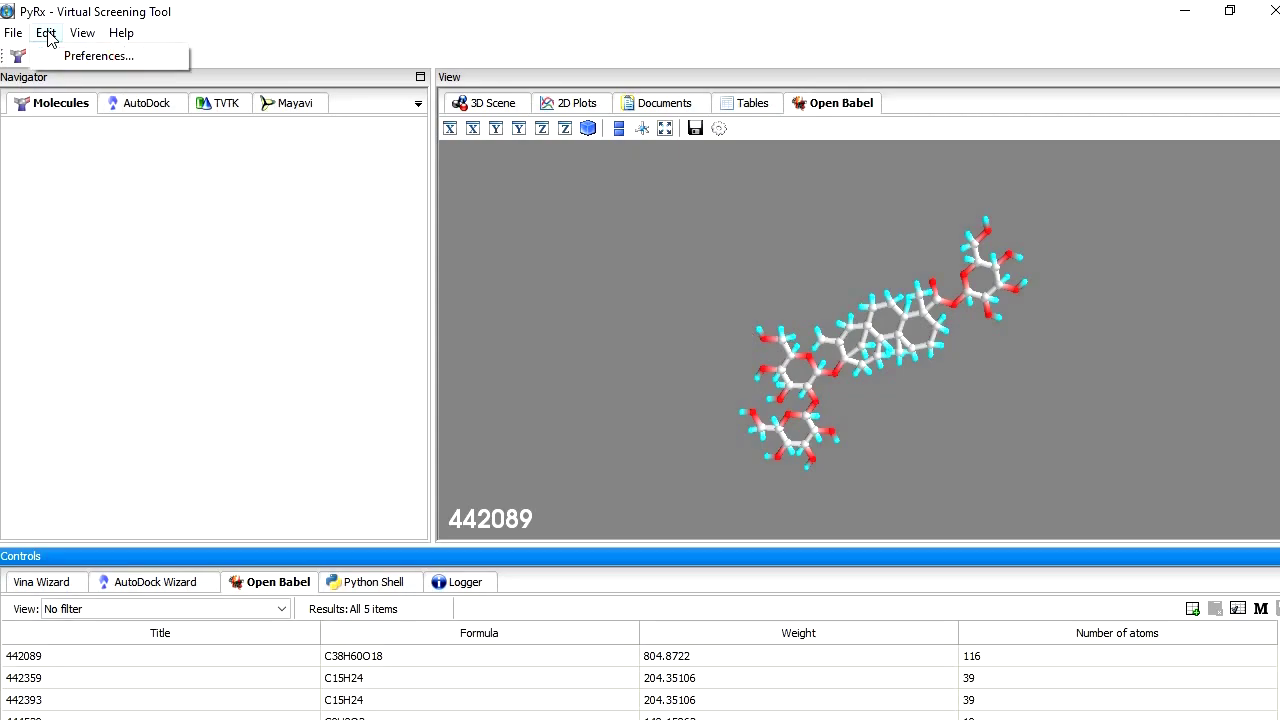
pyautogui.click(95, 60)
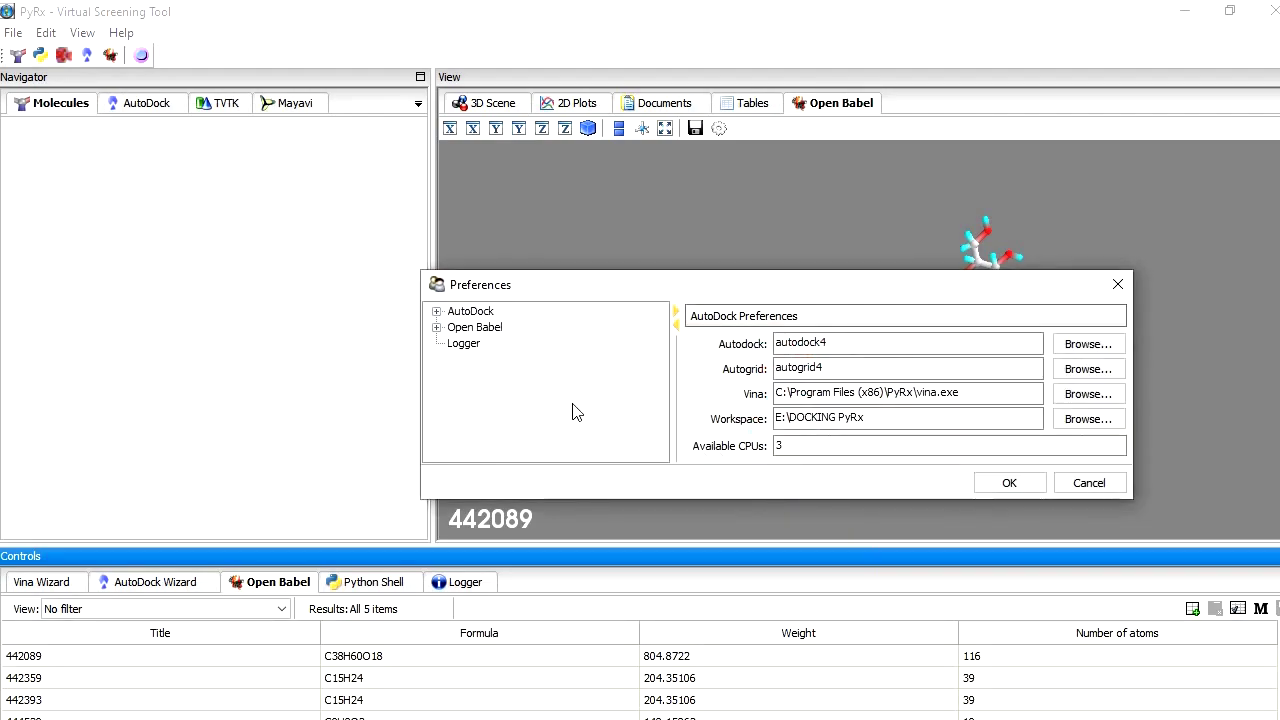
pyautogui.click(466, 331)
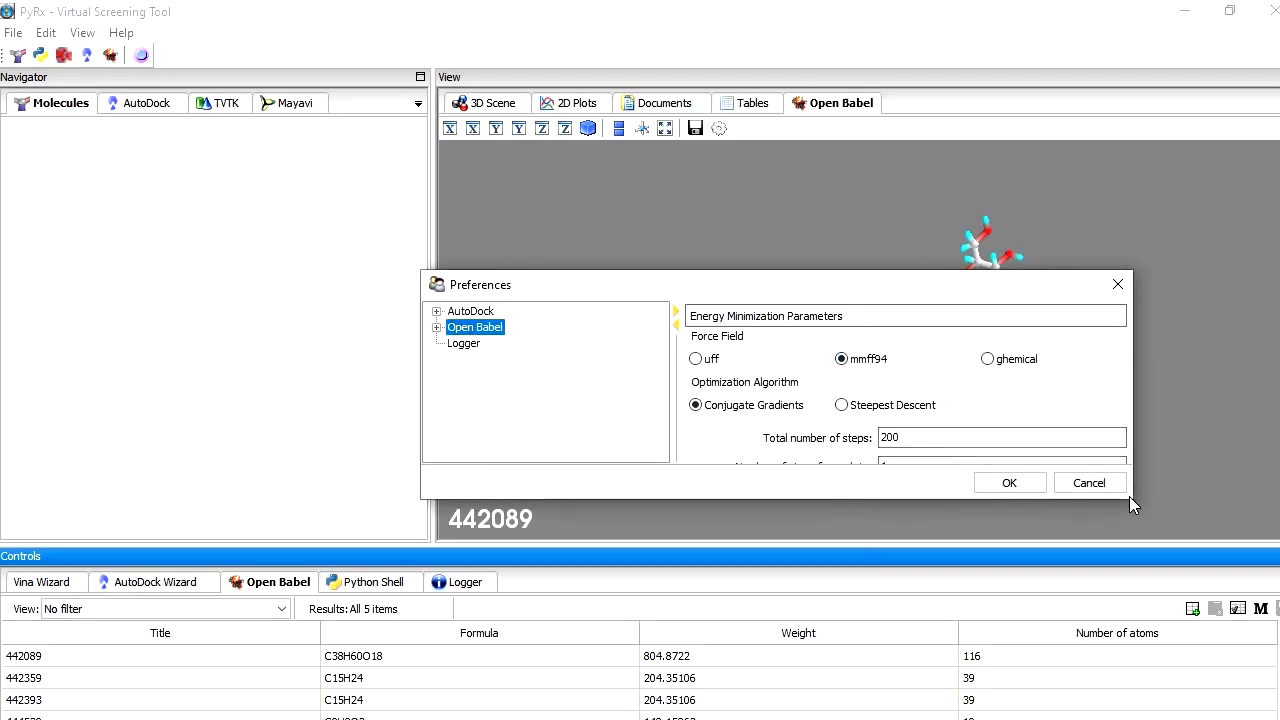
pyautogui.moveTo(1138, 500); pyautogui.dragTo(1170, 562)
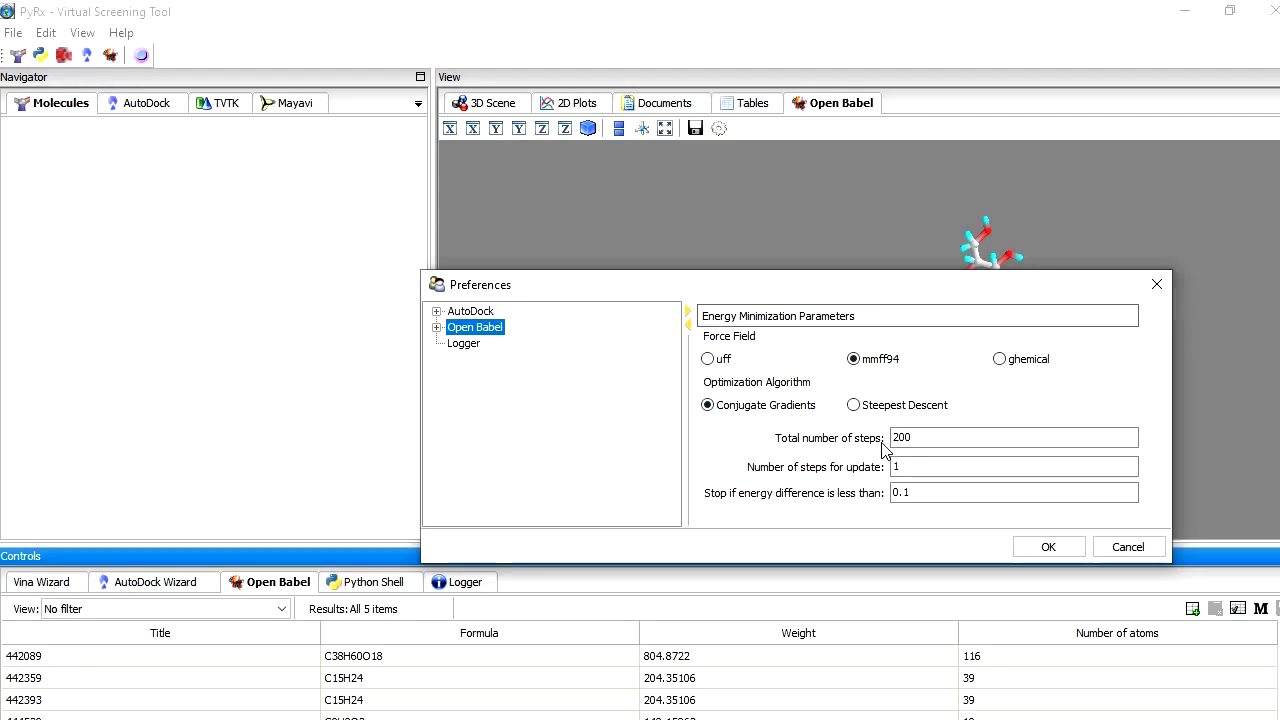
pyautogui.click(935, 440)
pyautogui.moveTo(920, 446); pyautogui.dragTo(889, 448)
pyautogui.click(922, 450)
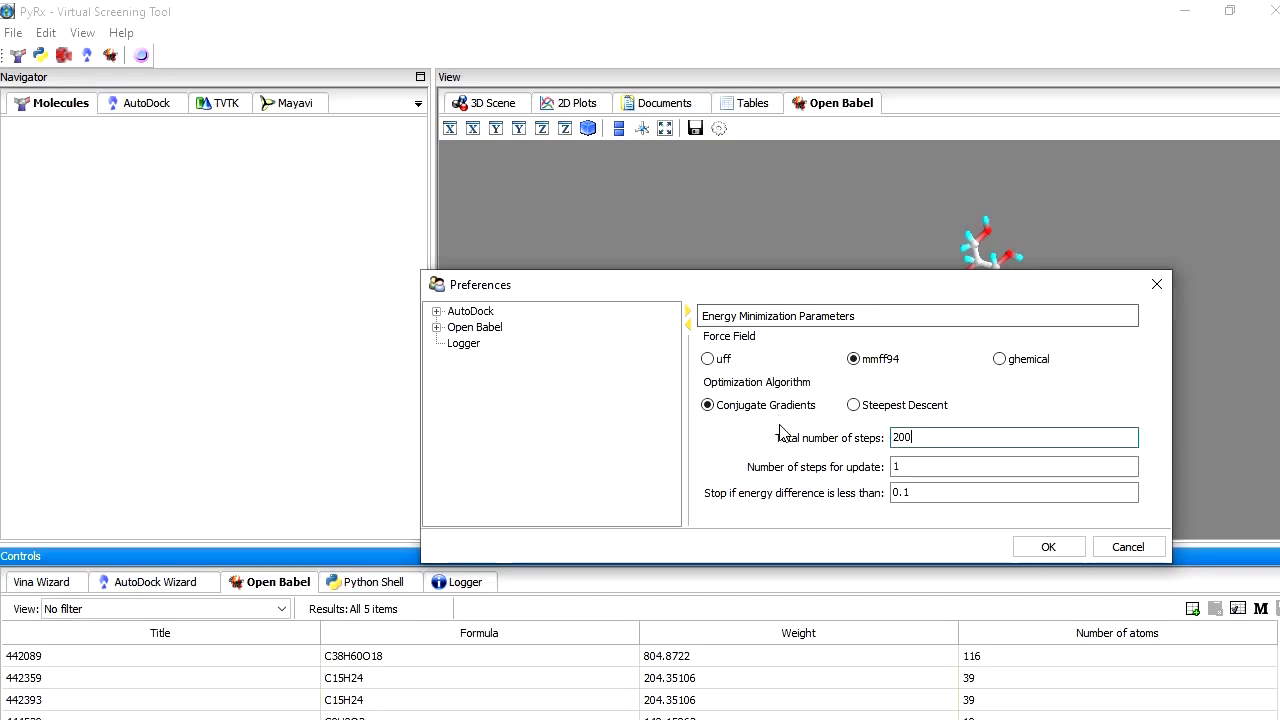
pyautogui.click(1048, 545)
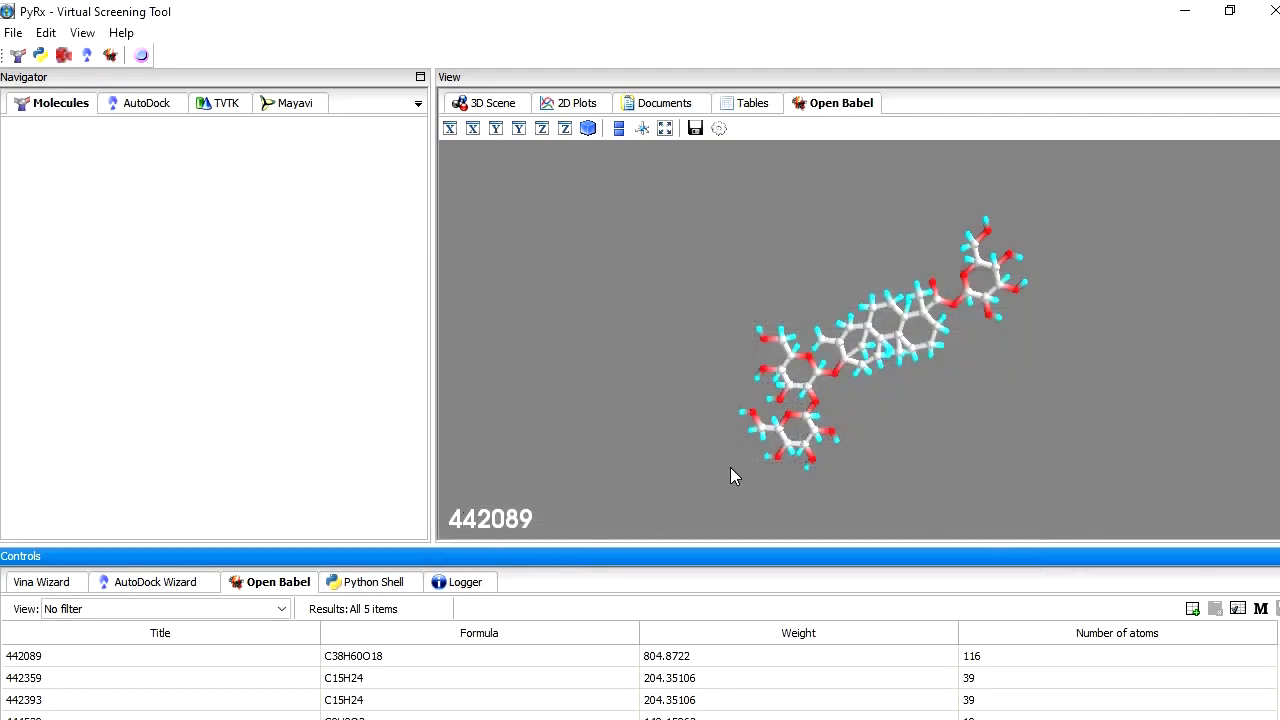
# - Energy-minimize all ligands in the Open Babel table
pyautogui.click(124, 655)
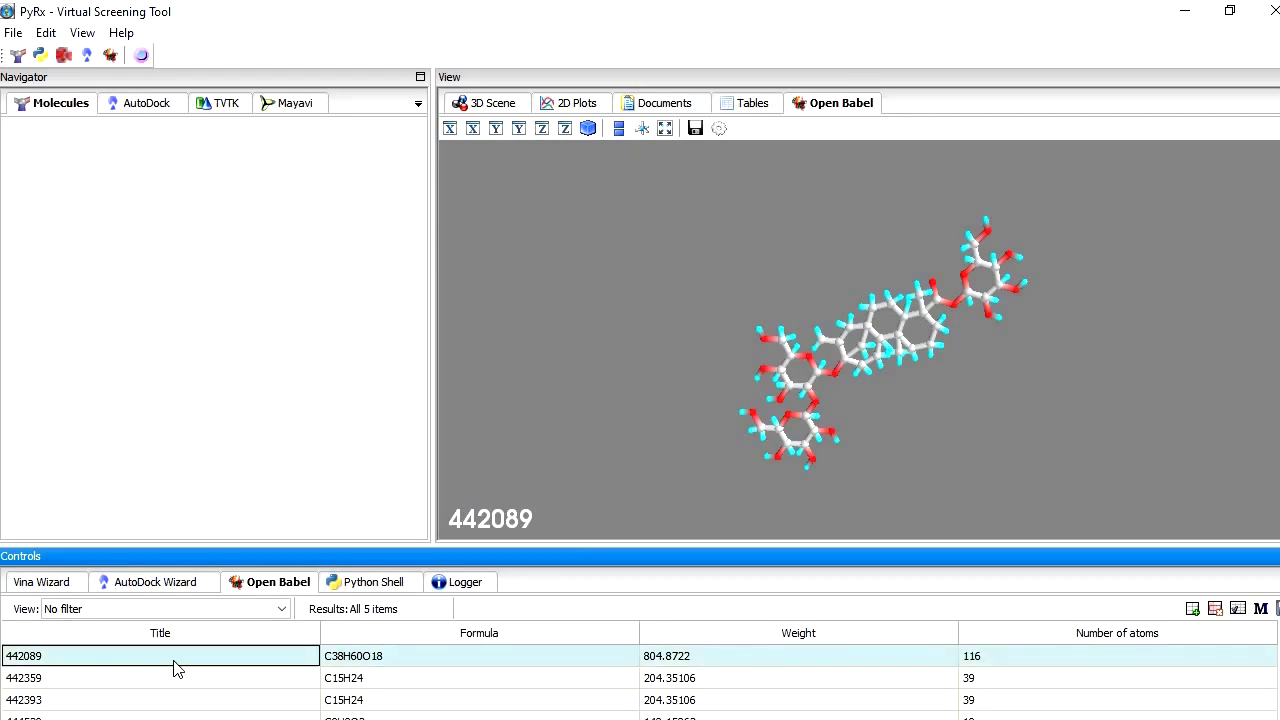
pyautogui.scroll(-1, 180, 674)
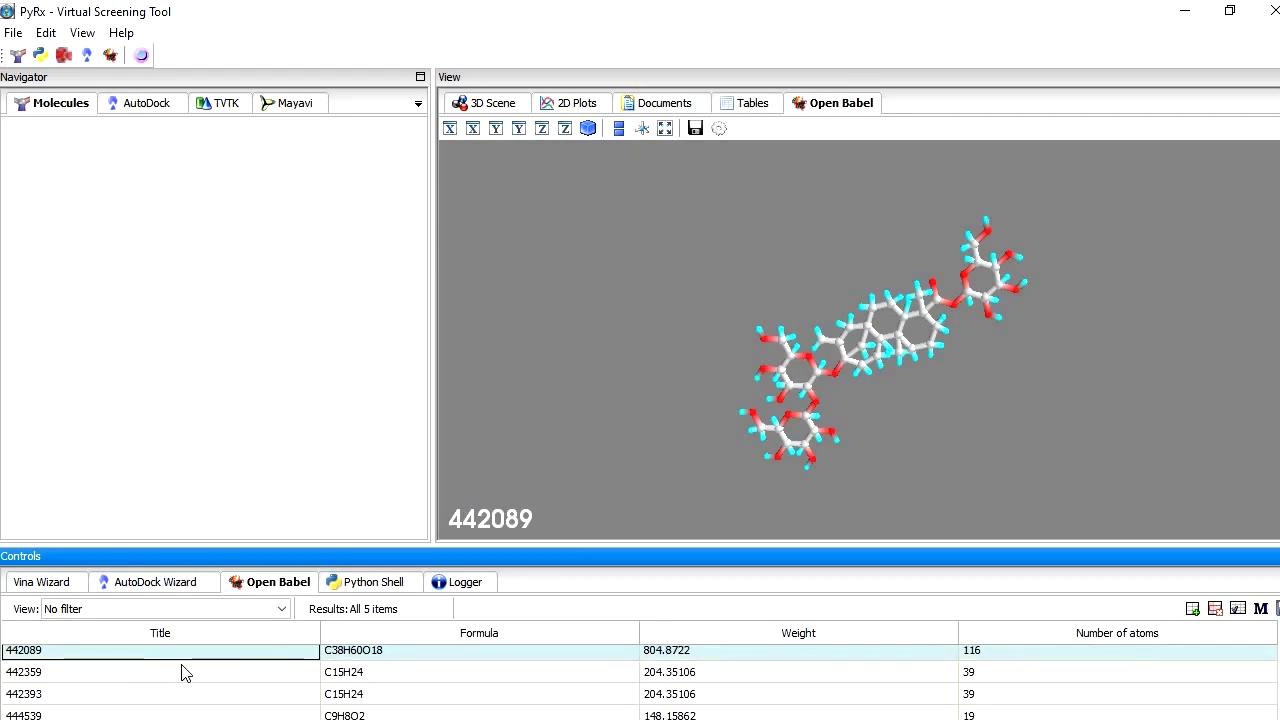
pyautogui.scroll(1, 180, 674)
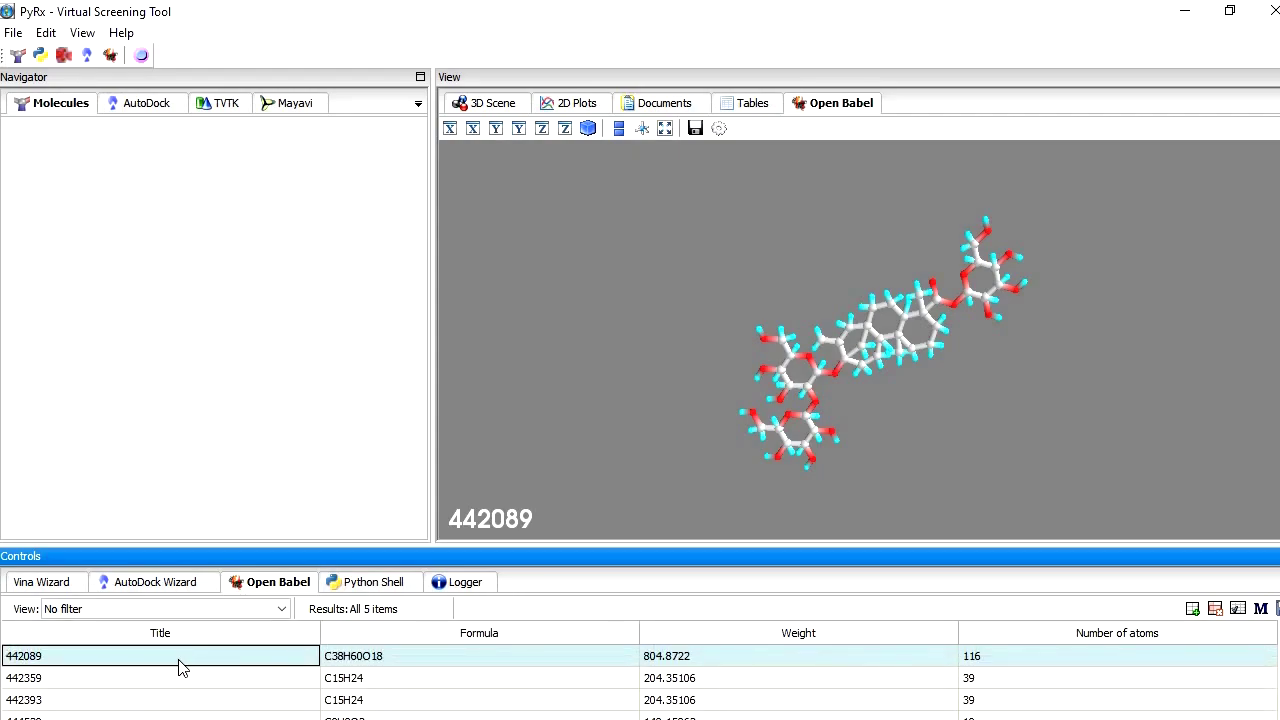
pyautogui.rightClick(177, 659)
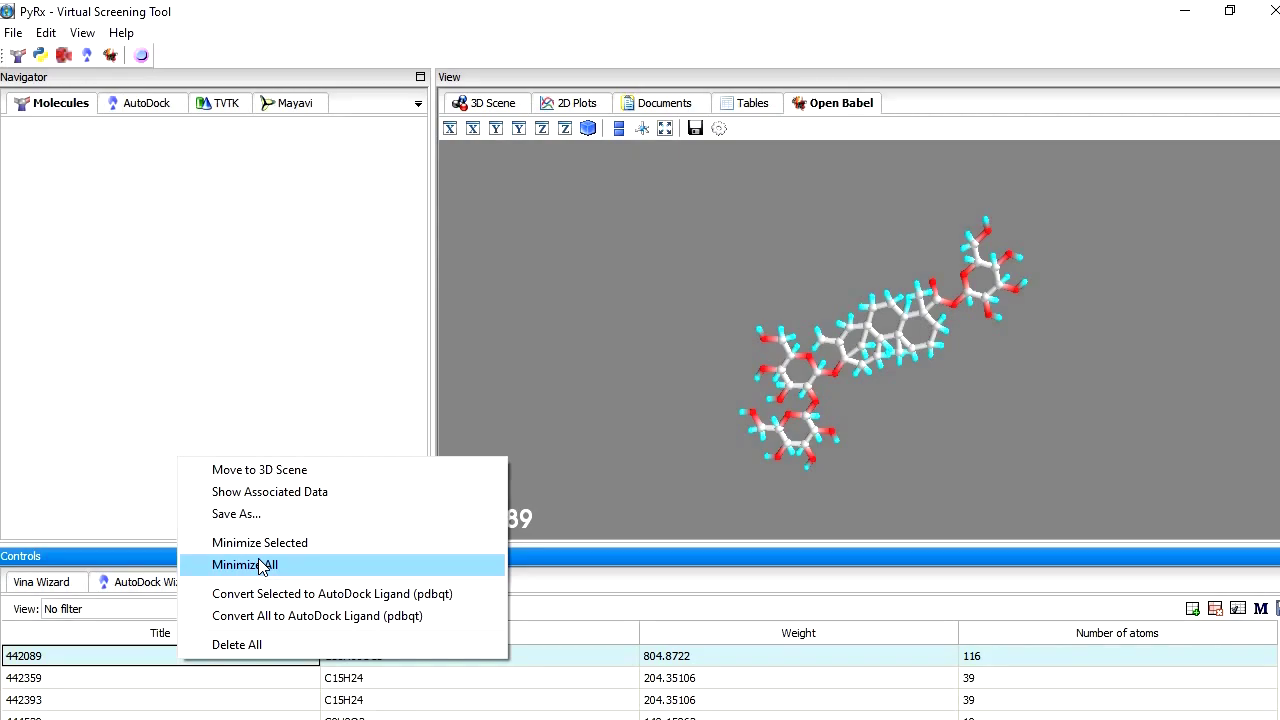
pyautogui.click(262, 567)
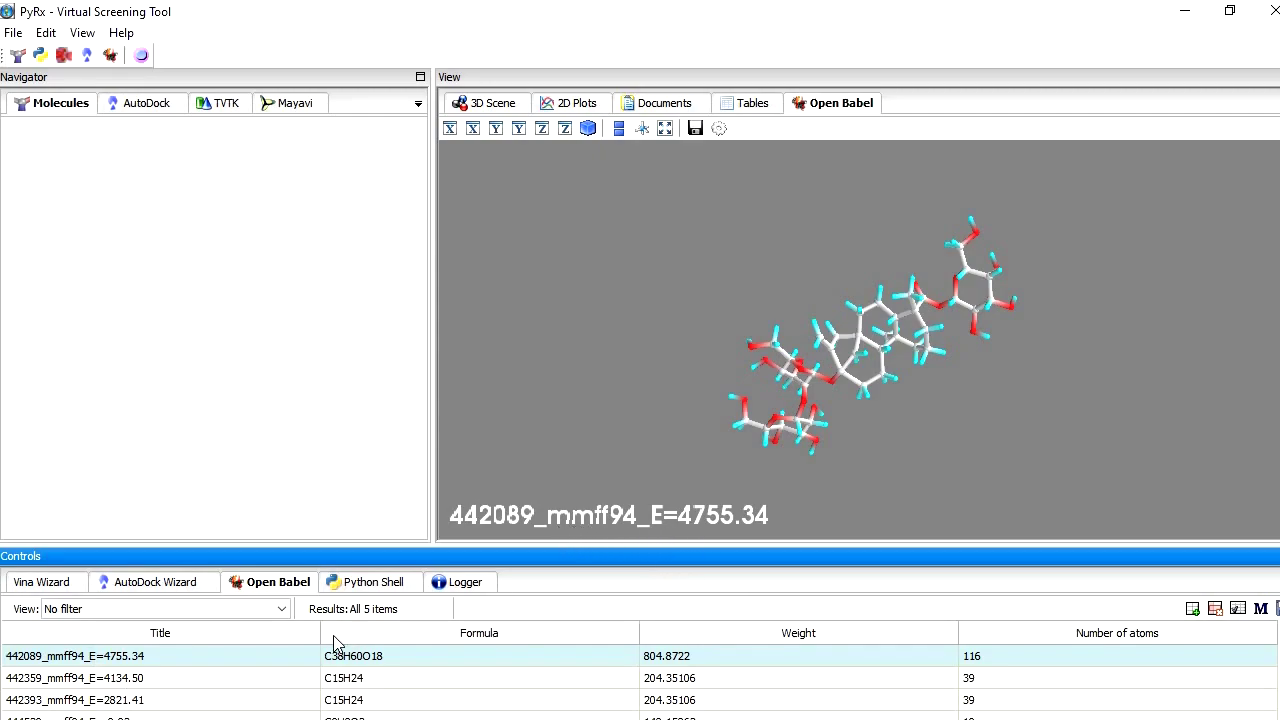
# - Convert all minimized ligands in the Open Babel table to AutoDock ligand (pdbqt) format
pyautogui.scroll(-1, 183, 707)
pyautogui.scroll(1, 183, 707)
pyautogui.scroll(-1, 140, 710)
pyautogui.scroll(1, 137, 666)
pyautogui.click(113, 656)
pyautogui.rightClick(113, 656)
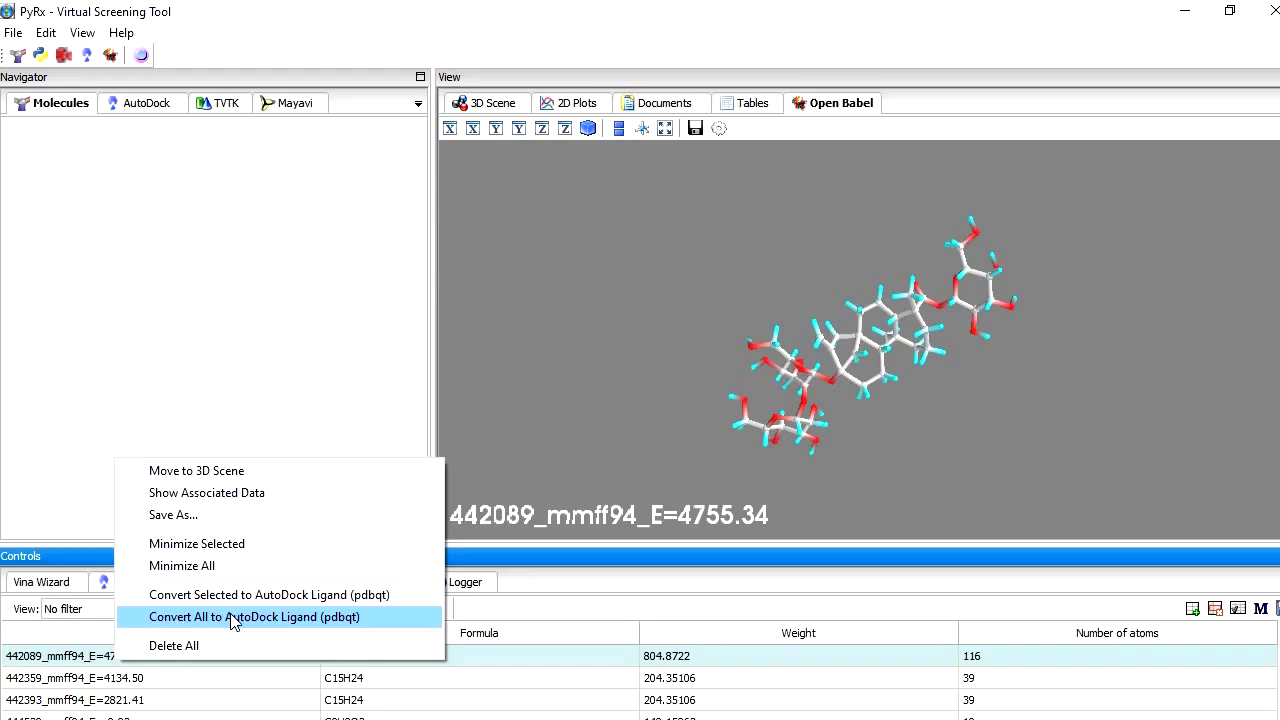
pyautogui.click(377, 626)
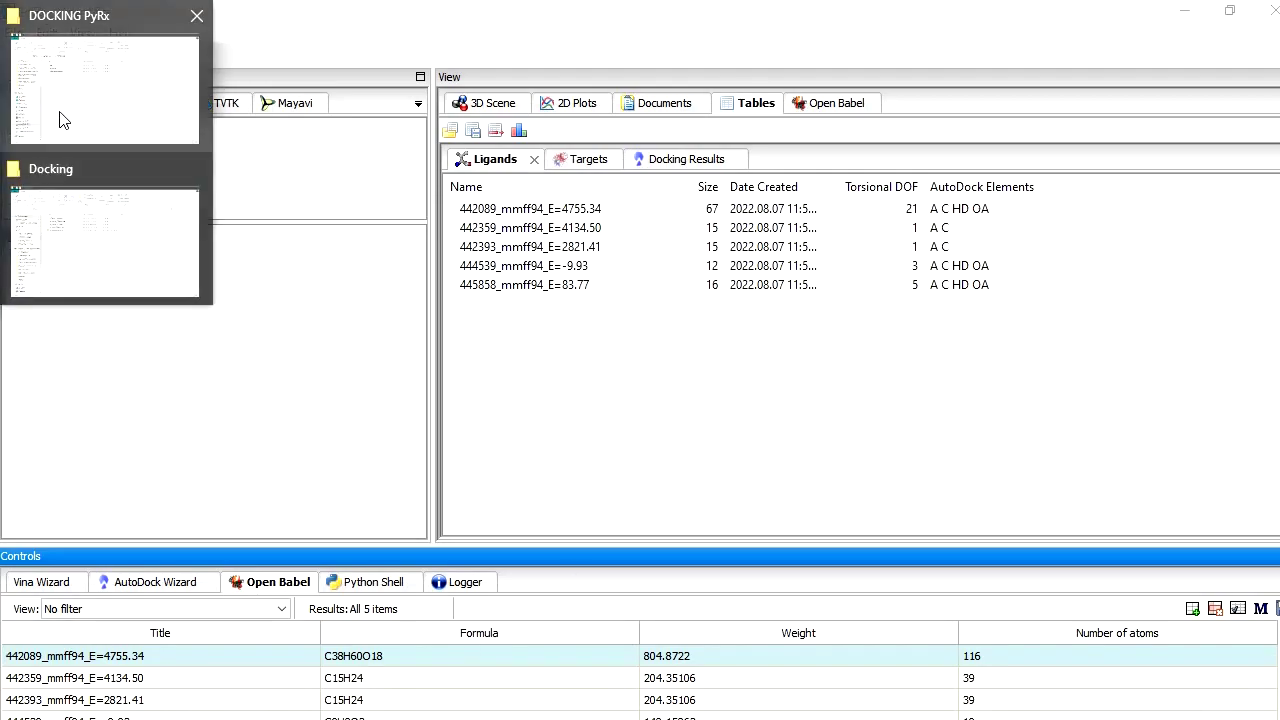
# - Switch to File Explorer and open the Ligands folder inside DOCKING PyRx on Local Disk (E:)
pyautogui.click(86, 112)
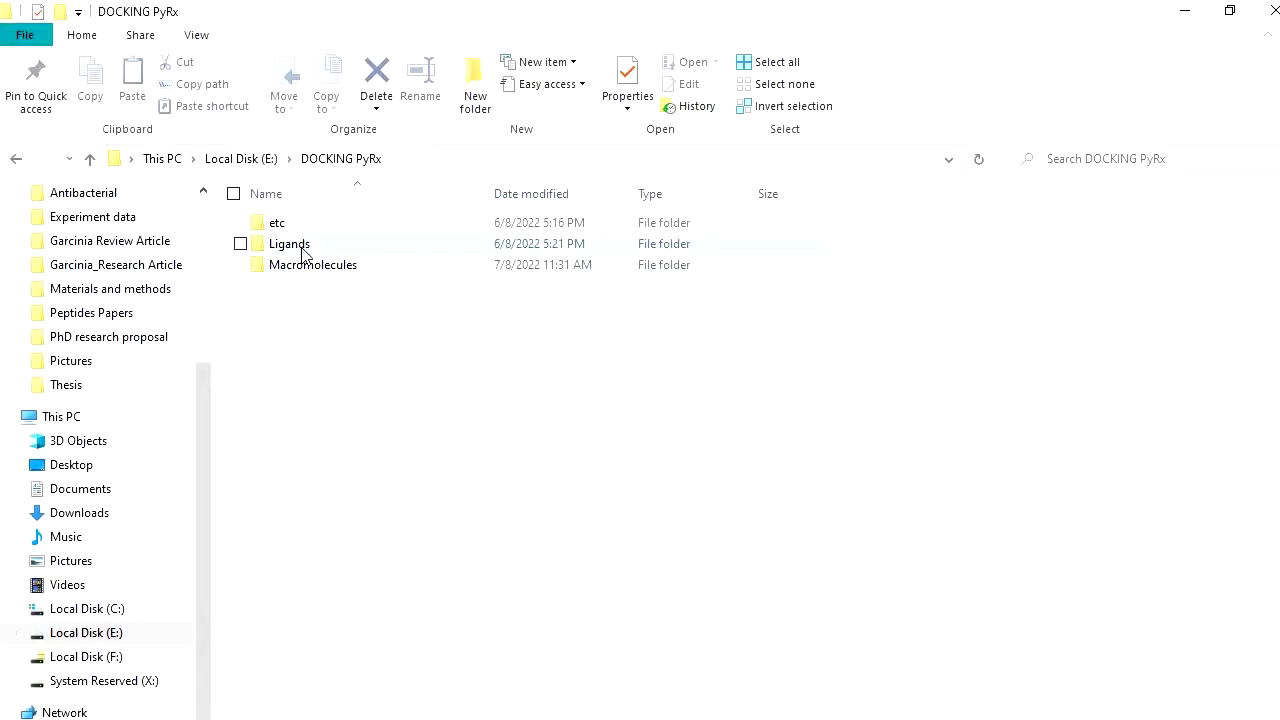
pyautogui.click(386, 251)
pyautogui.click(363, 345)
pyautogui.click(360, 252)
pyautogui.doubleClick(360, 247)
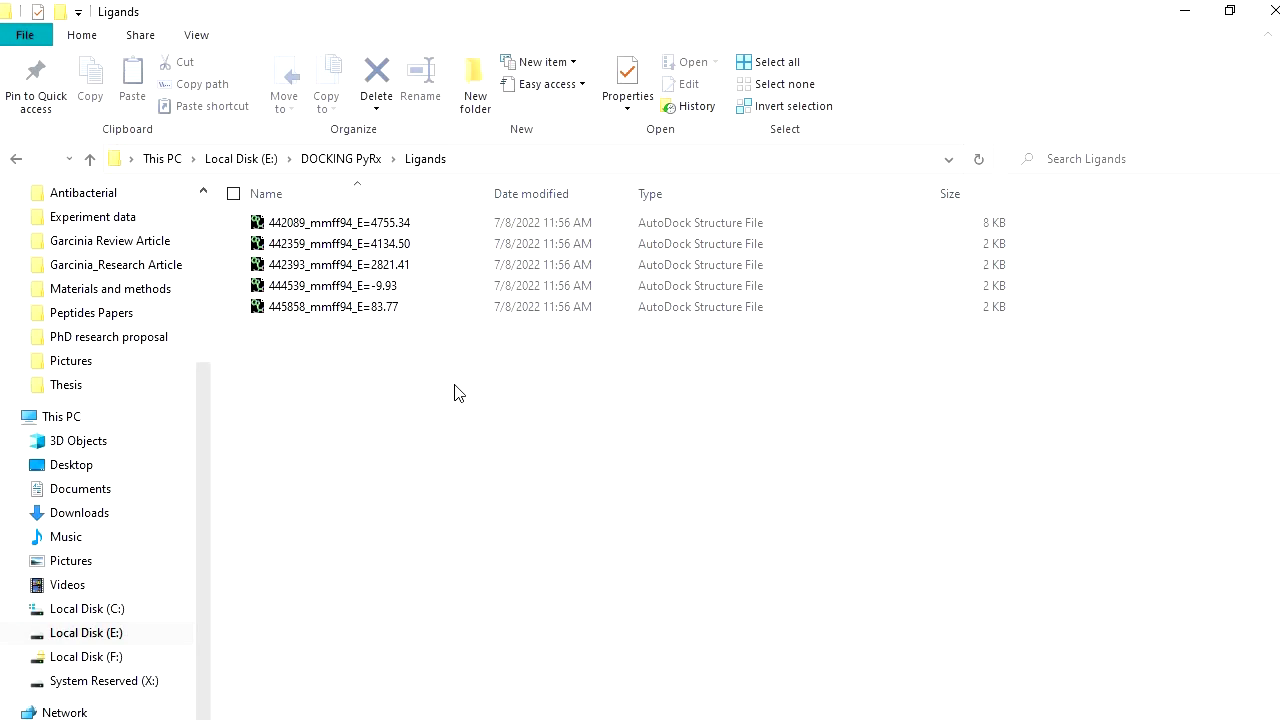
# - Copy all five converted ligand files from the Ligands folder into the Ligands_PDBQT files folder inside the Docking folder
pyautogui.moveTo(455, 388); pyautogui.dragTo(403, 208)
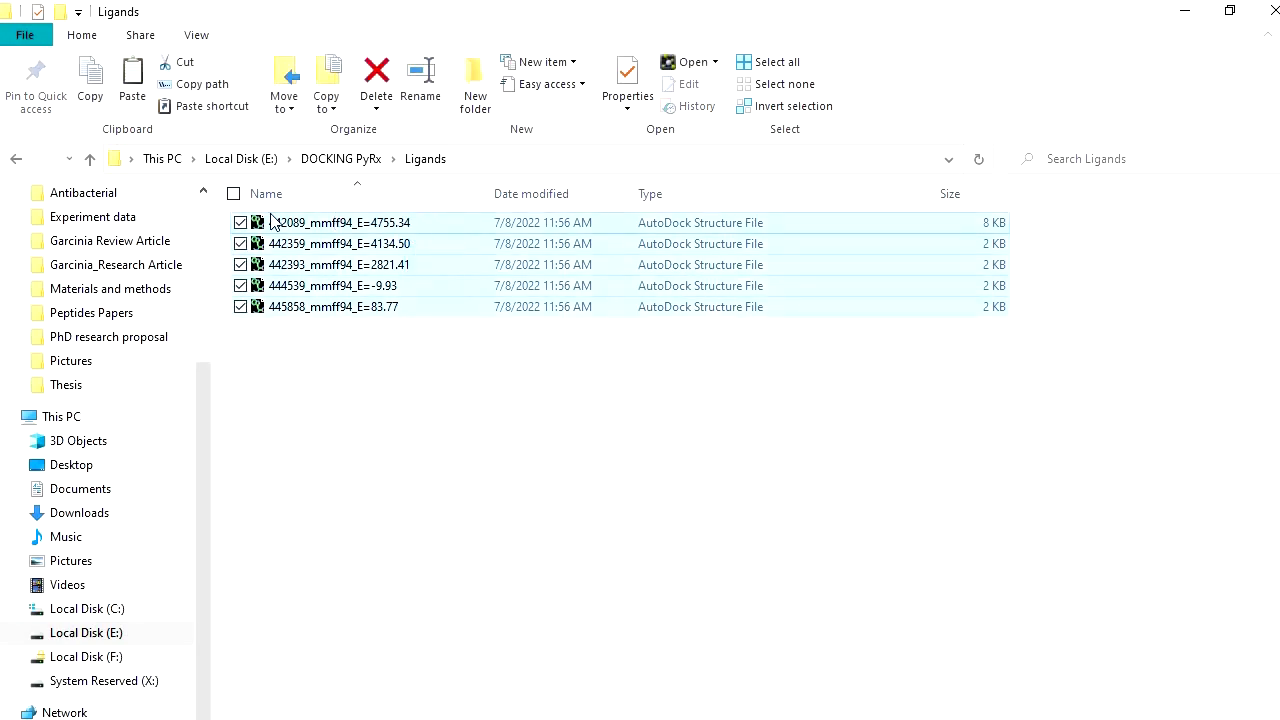
pyautogui.moveTo(6, 208)
pyautogui.click(104, 247)
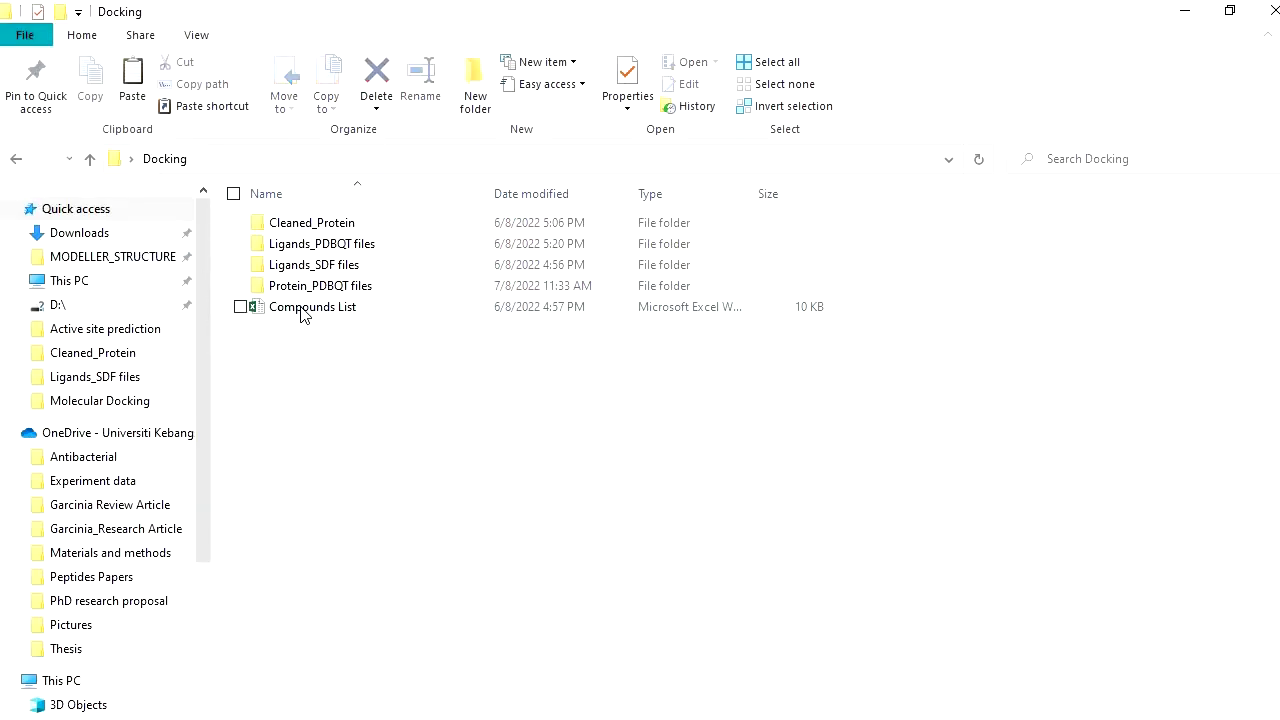
pyautogui.doubleClick(370, 250)
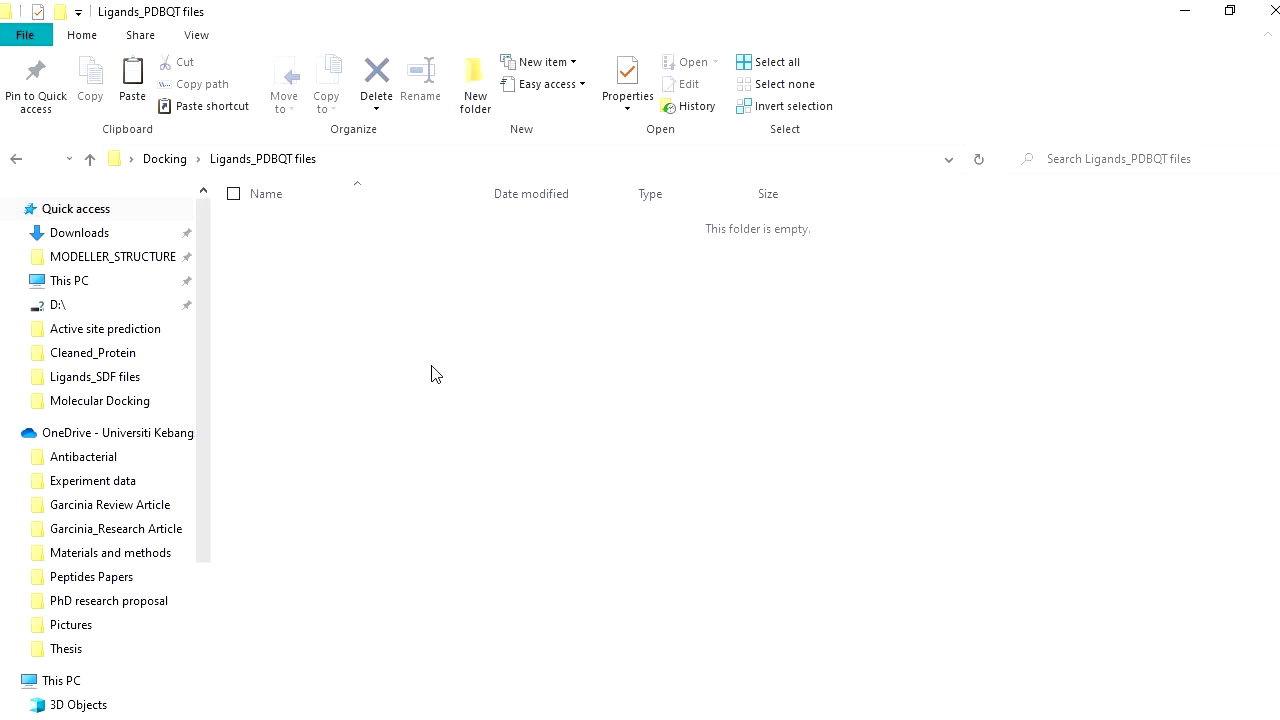
pyautogui.hotkey('ctrl', 'a')
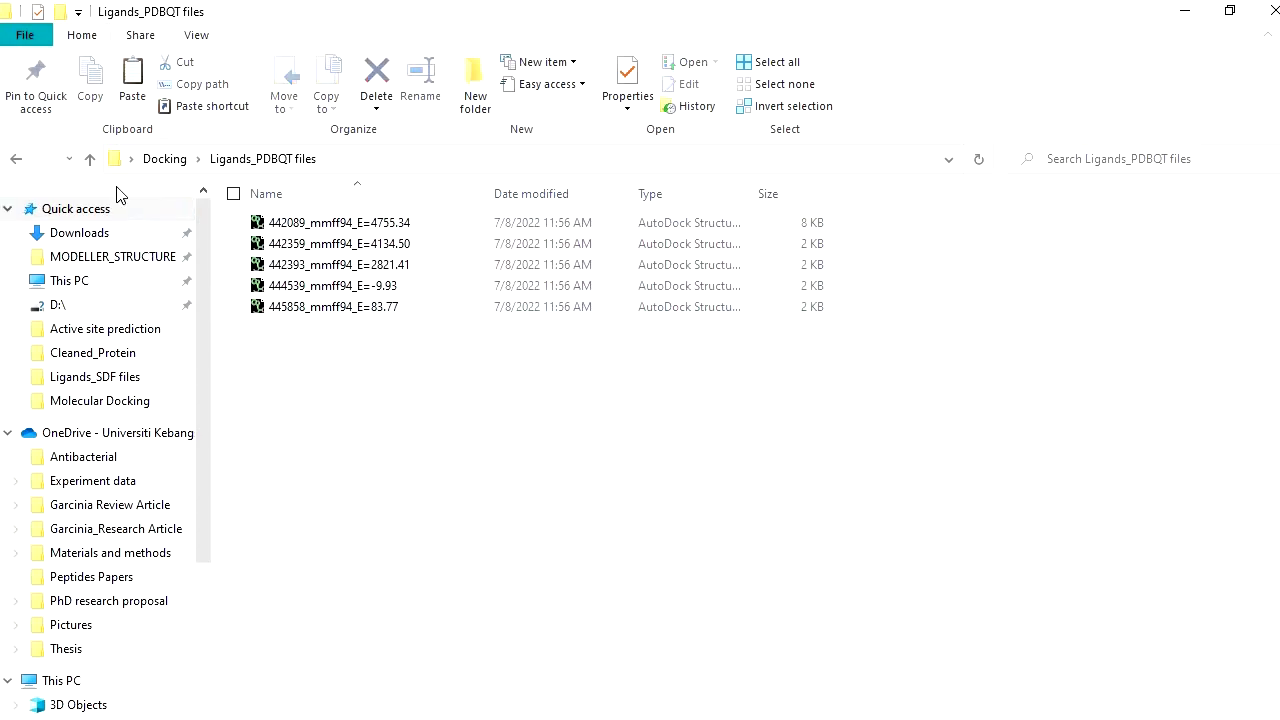
# - Return to the parent Docking folder and check that it holds both the Protein_PDBQT files and Ligands_PDBQT files folders
pyautogui.click(89, 159)
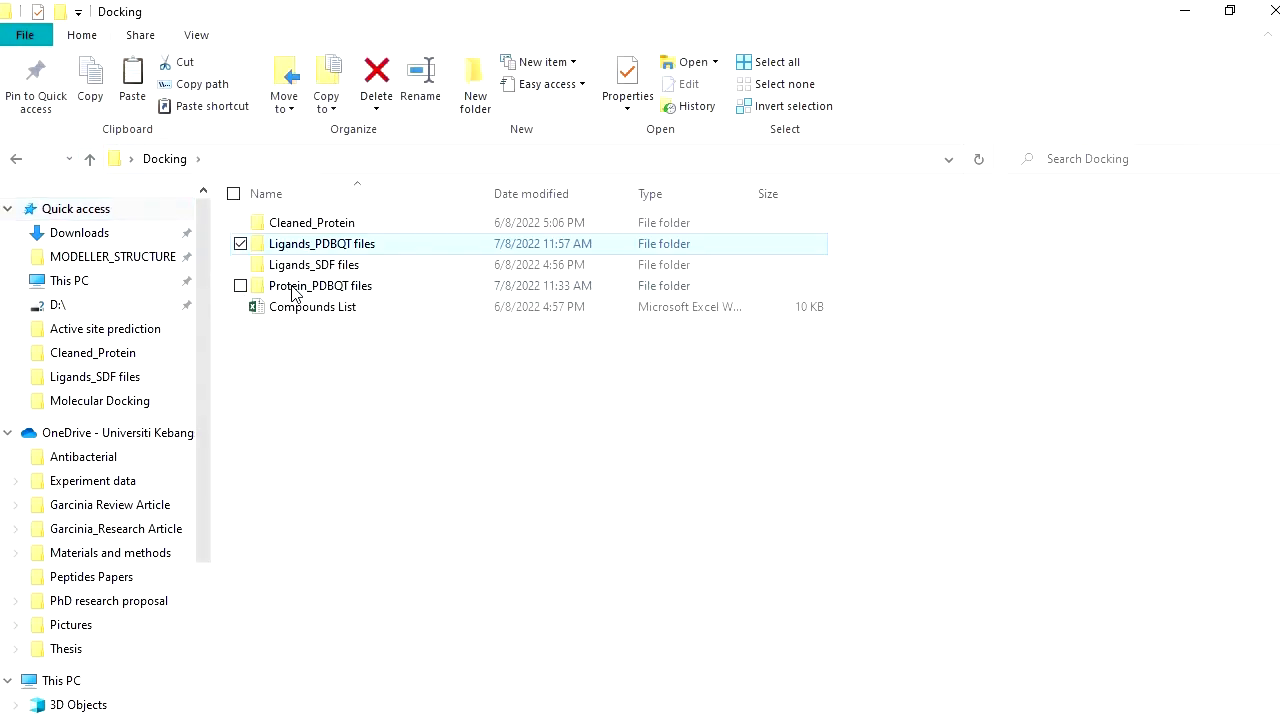
pyautogui.click(330, 288)
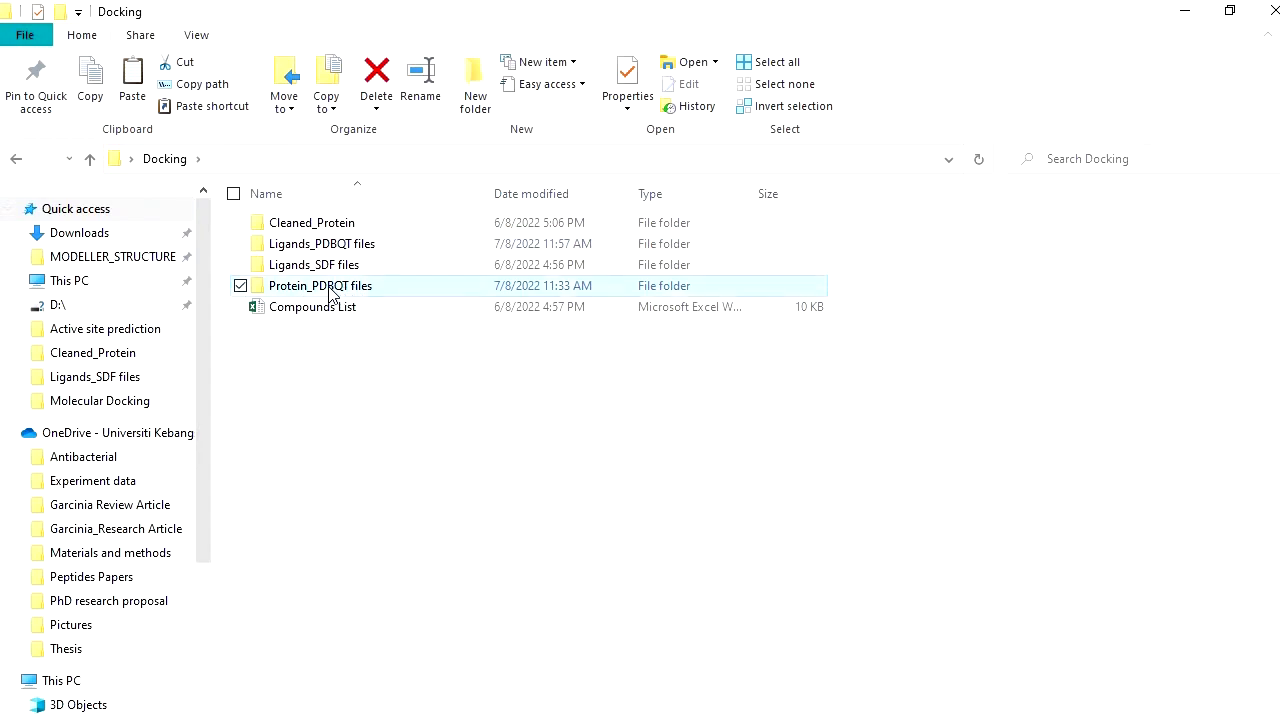
pyautogui.click(305, 250)
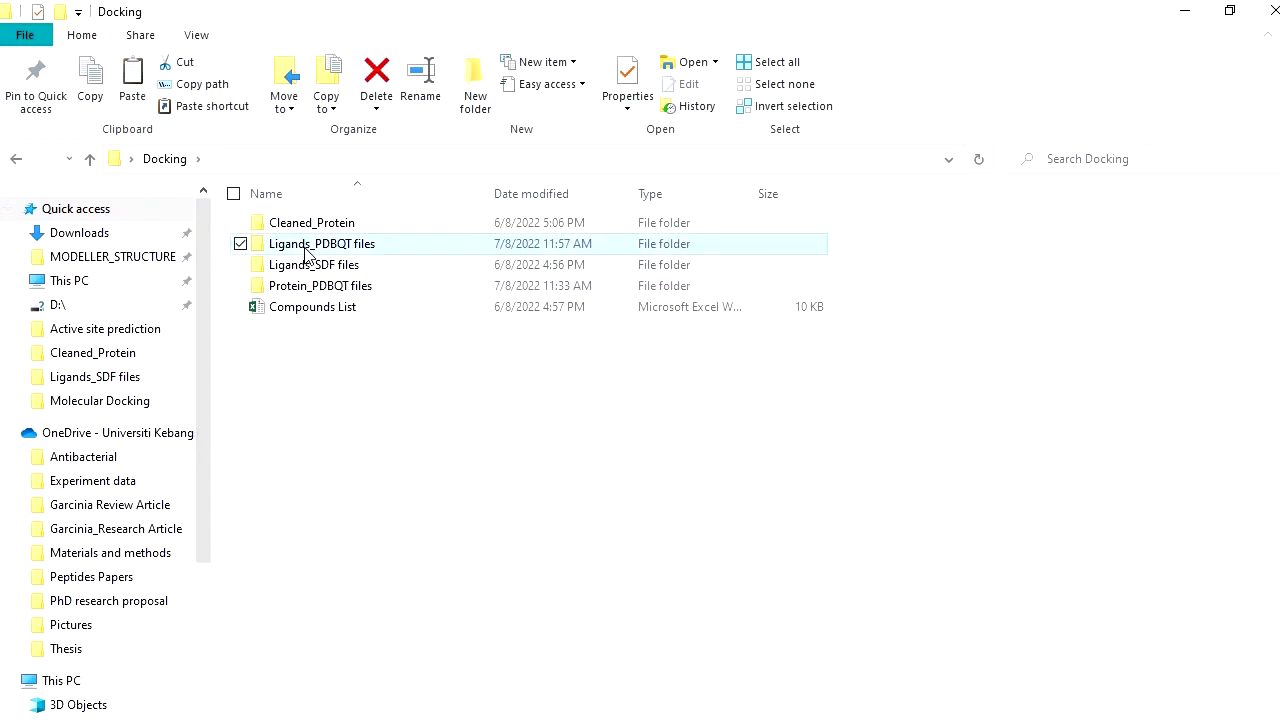
pyautogui.click(460, 445)
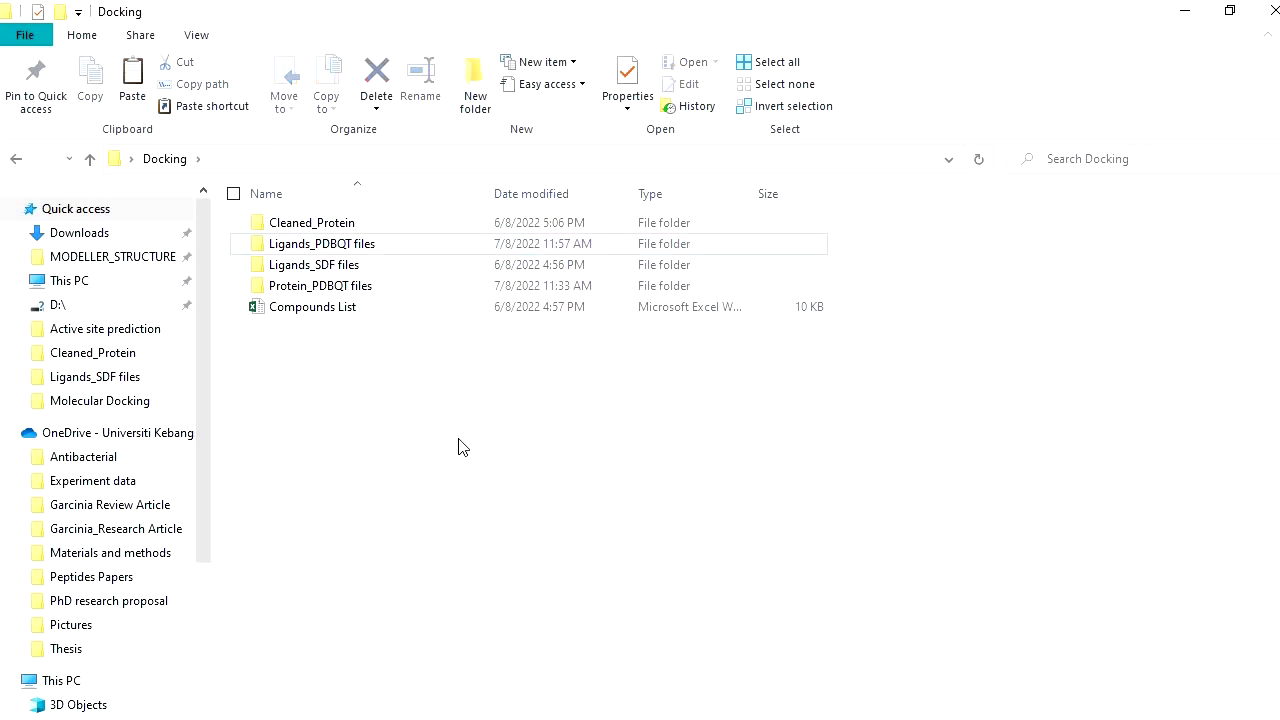